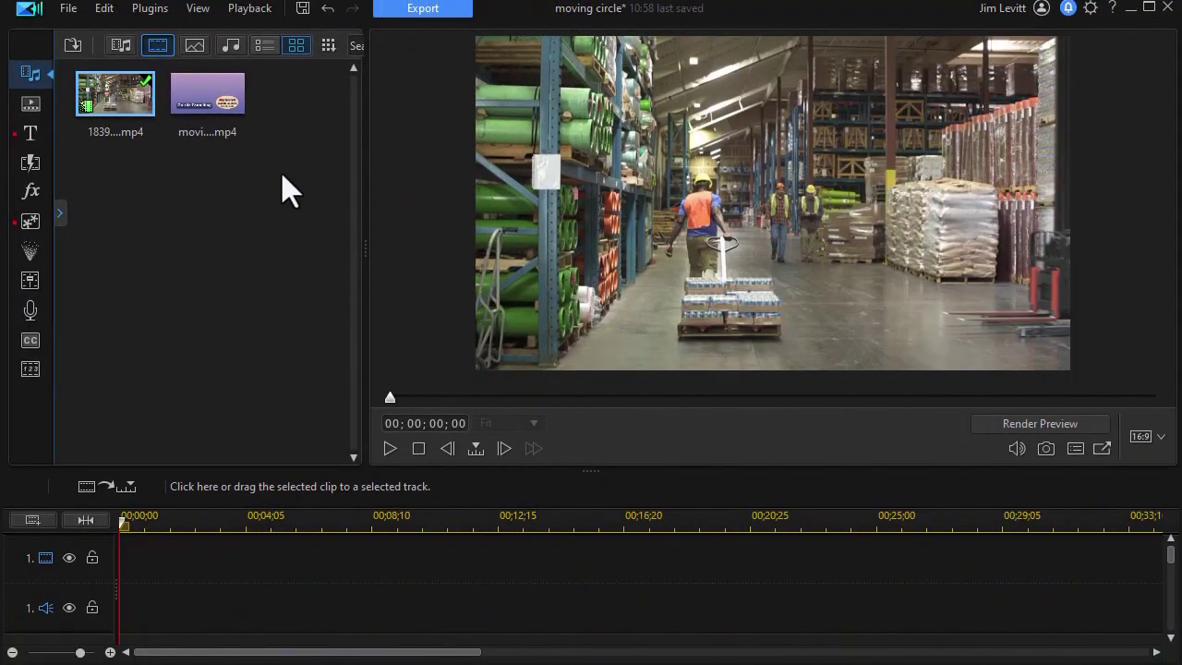
# Place the warehouse clip on video track 1 and set the playhead to 10;14
pyautogui.moveTo(116, 112); pyautogui.dragTo(117, 596)
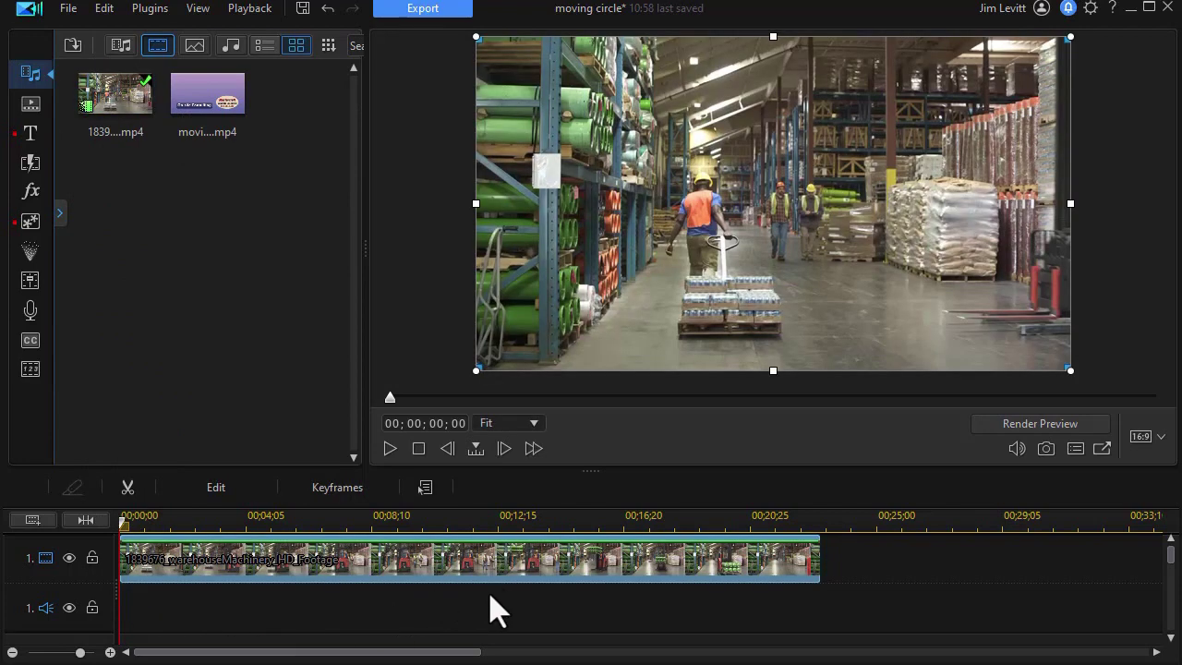
pyautogui.click(546, 517)
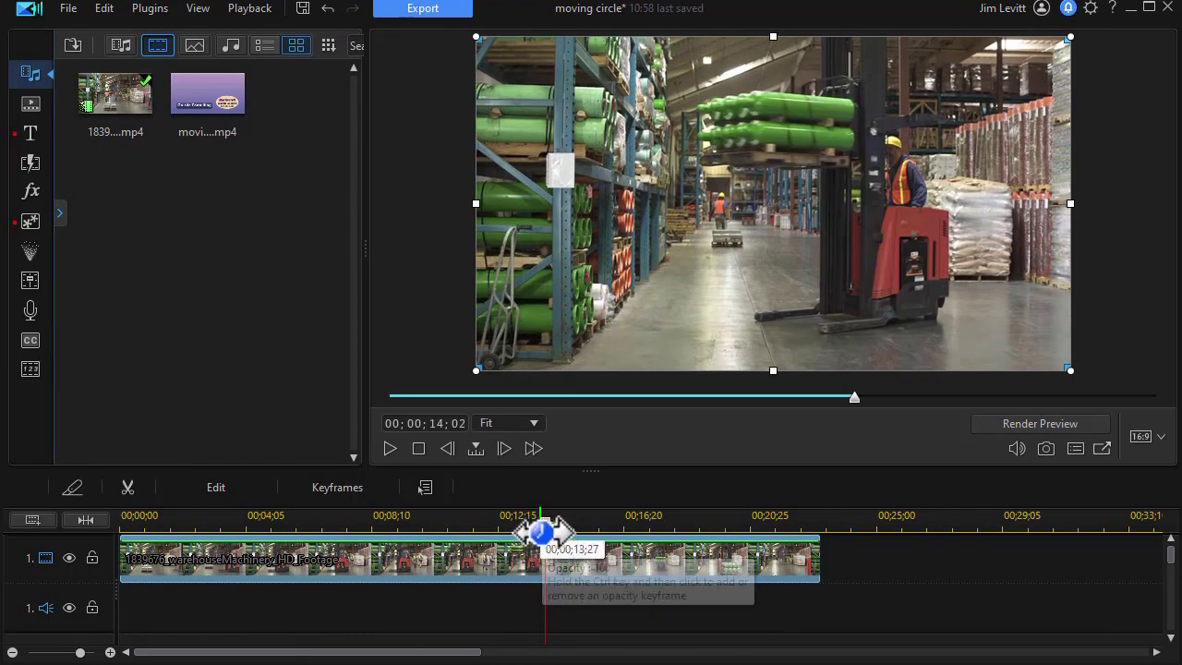
pyautogui.moveTo(545, 520); pyautogui.dragTo(441, 544)
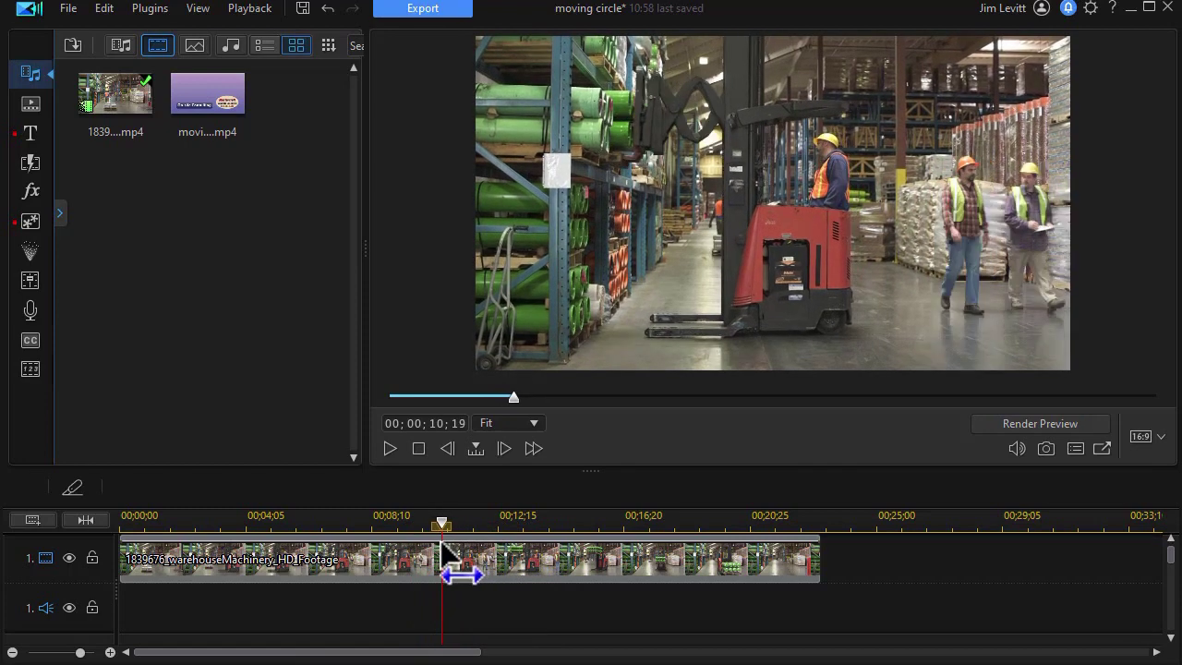
pyautogui.click(441, 545)
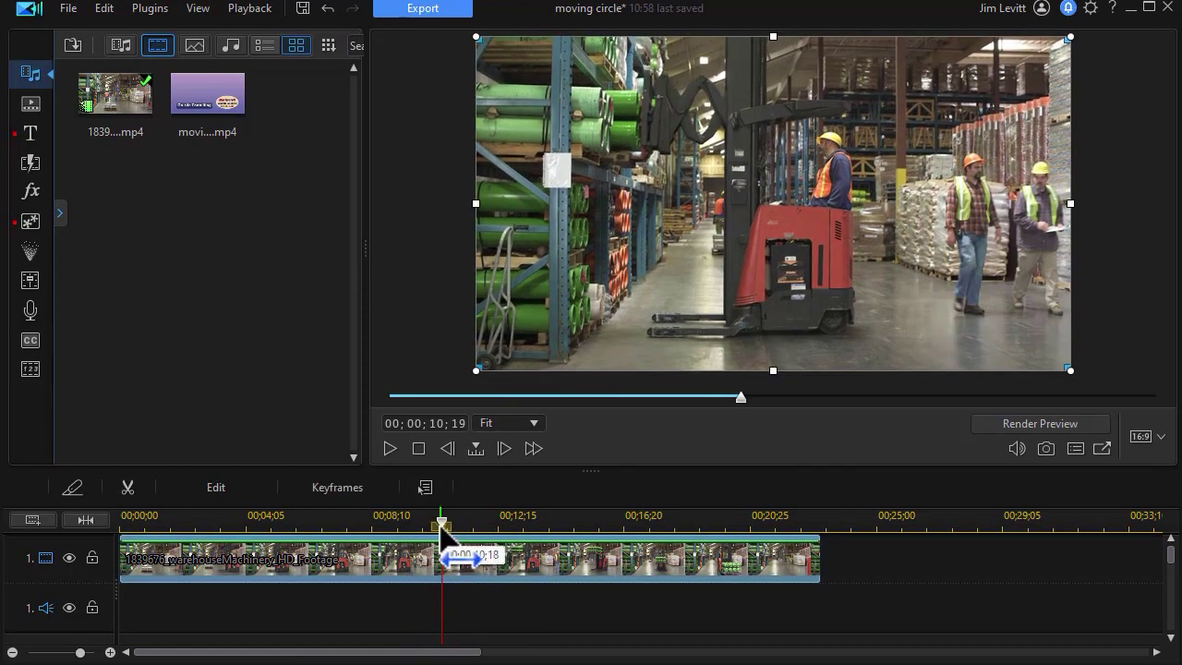
pyautogui.moveTo(440, 526); pyautogui.dragTo(434, 527)
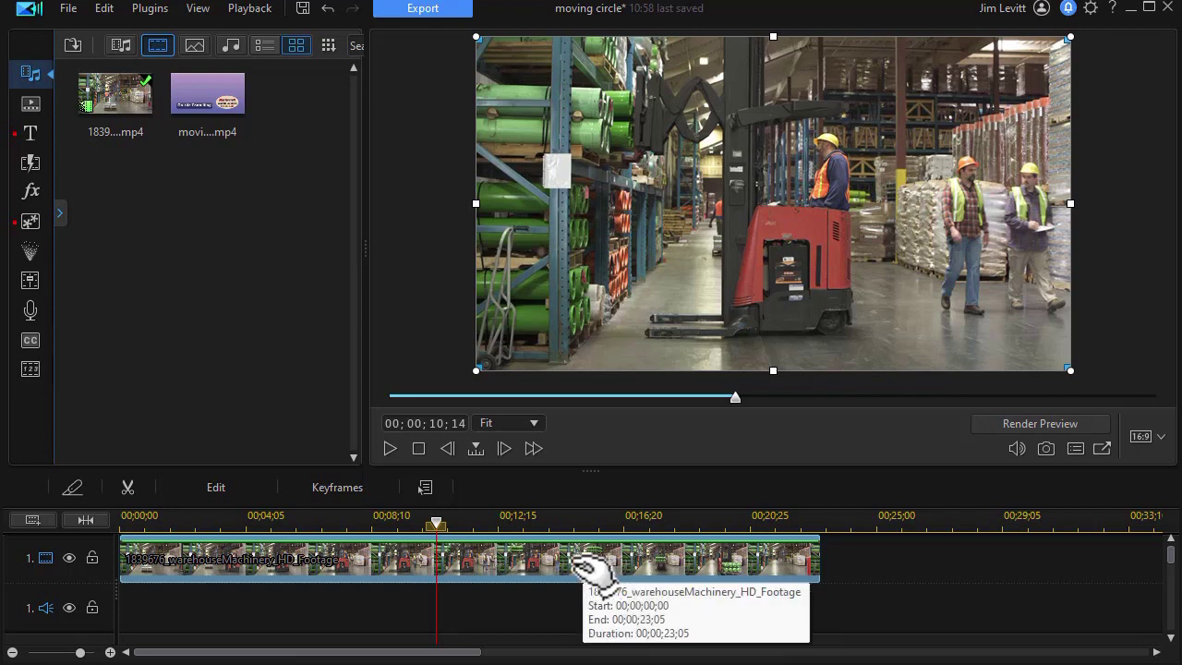
# Split the clip at 10;14 and delete the second part, leaving a gap
pyautogui.hotkey('ctrl', 't')
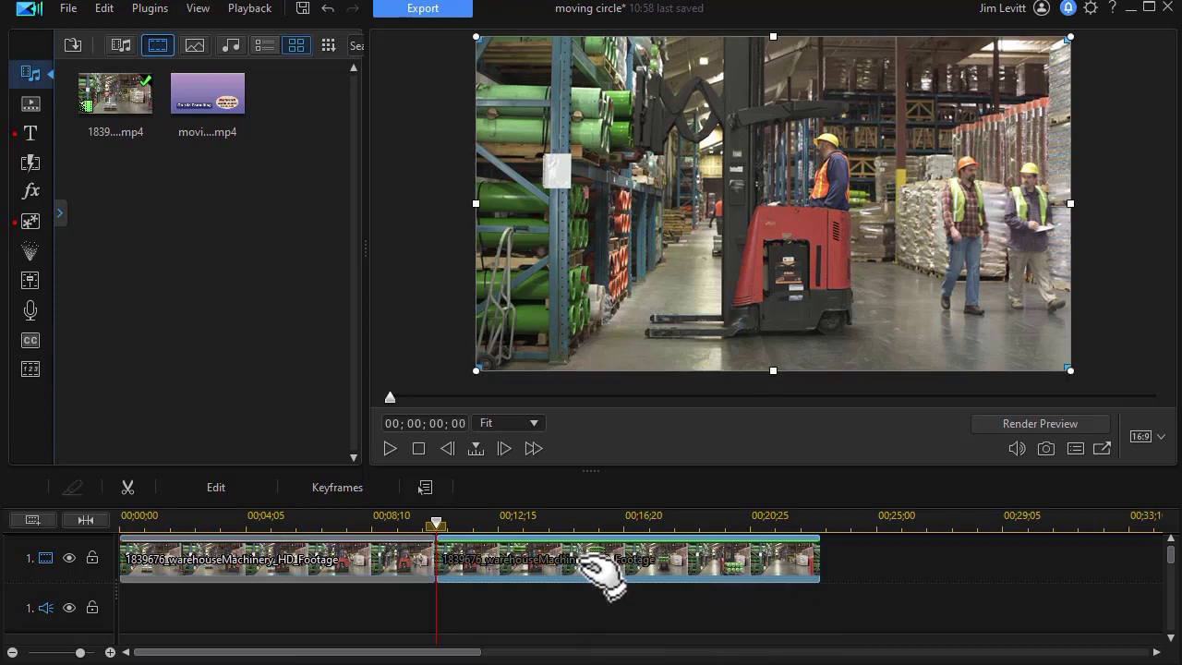
pyautogui.press('Delete')
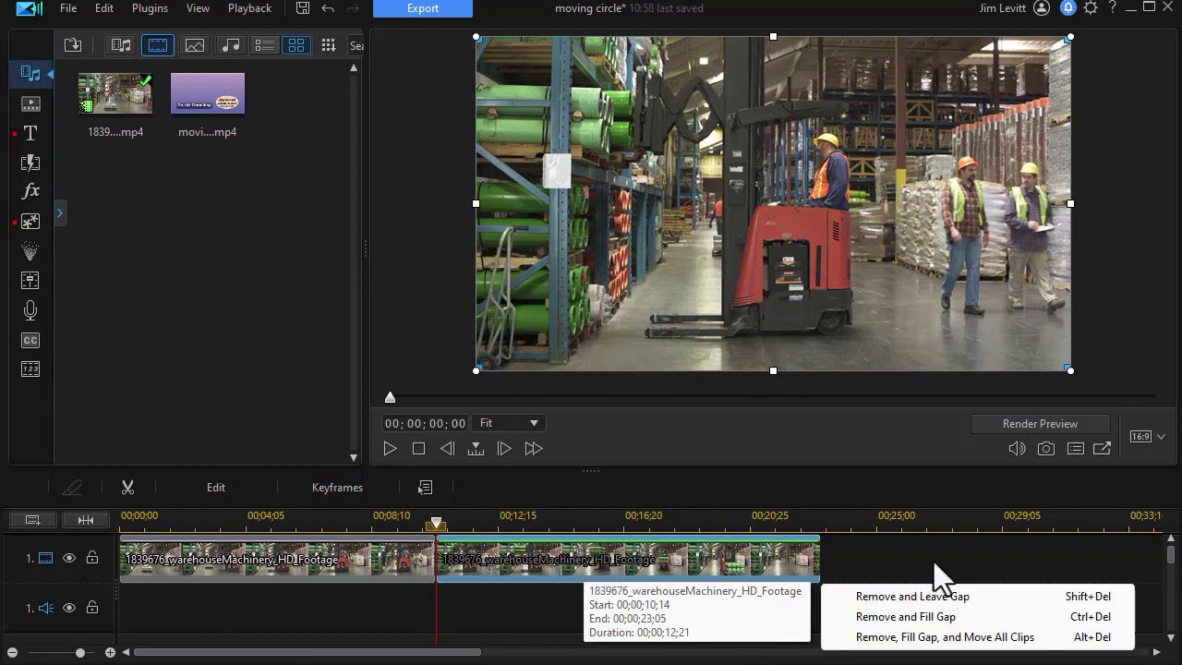
pyautogui.click(941, 597)
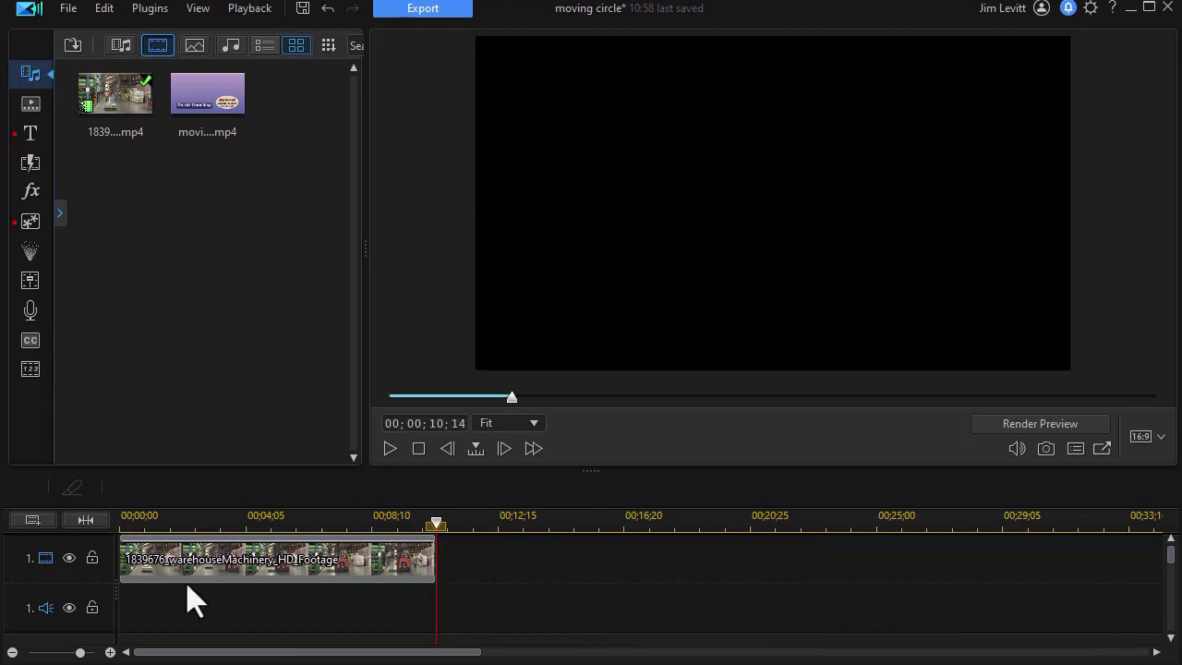
pyautogui.click(253, 565)
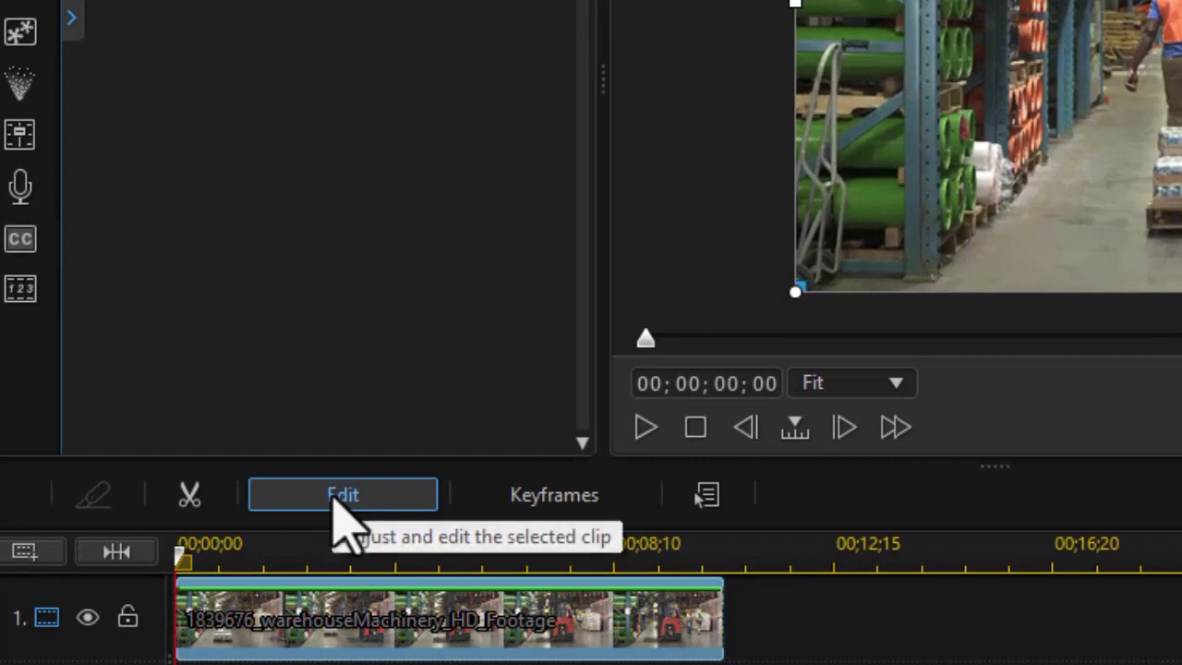
# Set a Freeform crop narrowed tightly around the two distant workers (width 0.167, height 0.333)
pyautogui.click(344, 516)
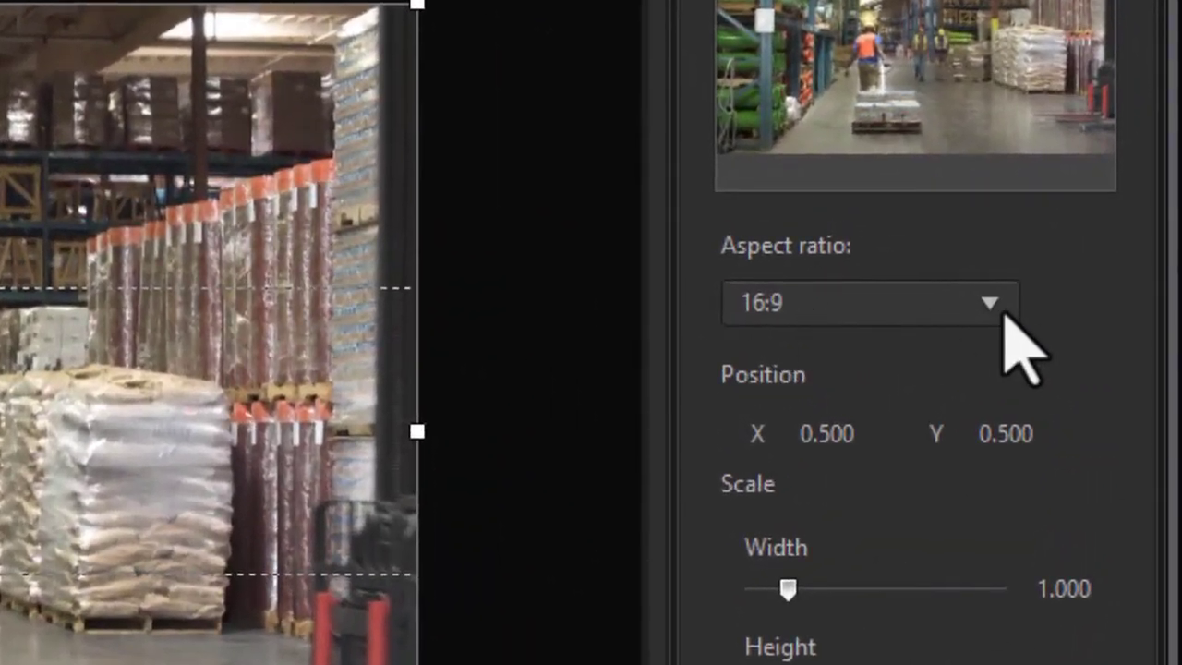
pyautogui.click(987, 304)
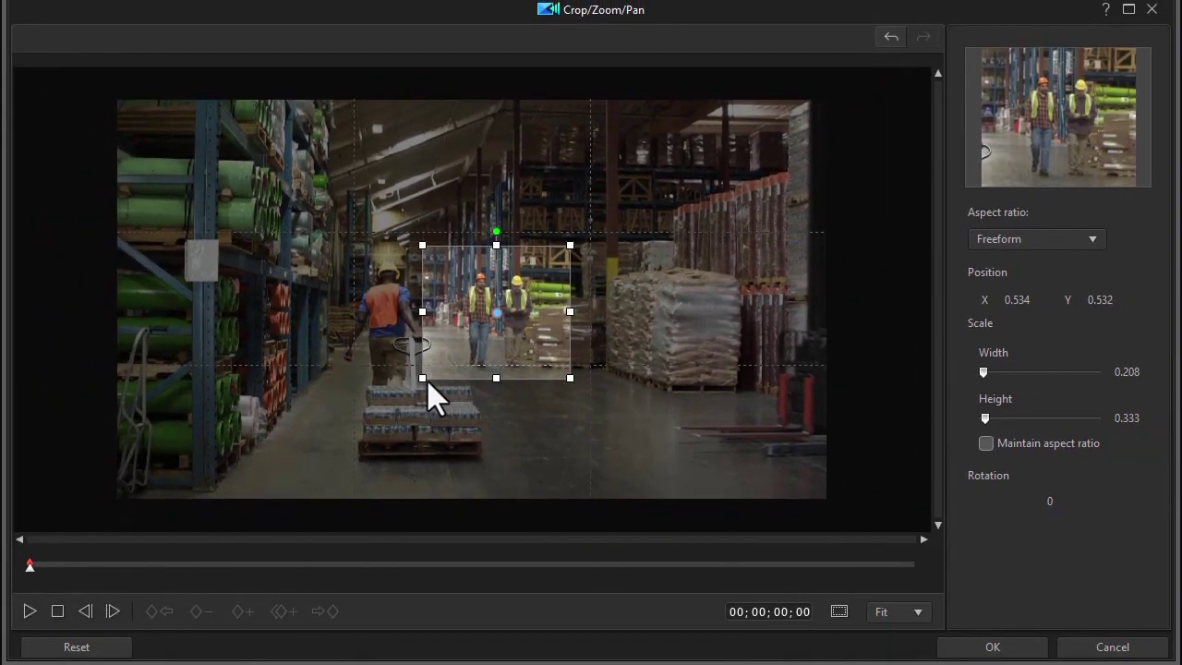
pyautogui.moveTo(420, 312); pyautogui.dragTo(435, 312)
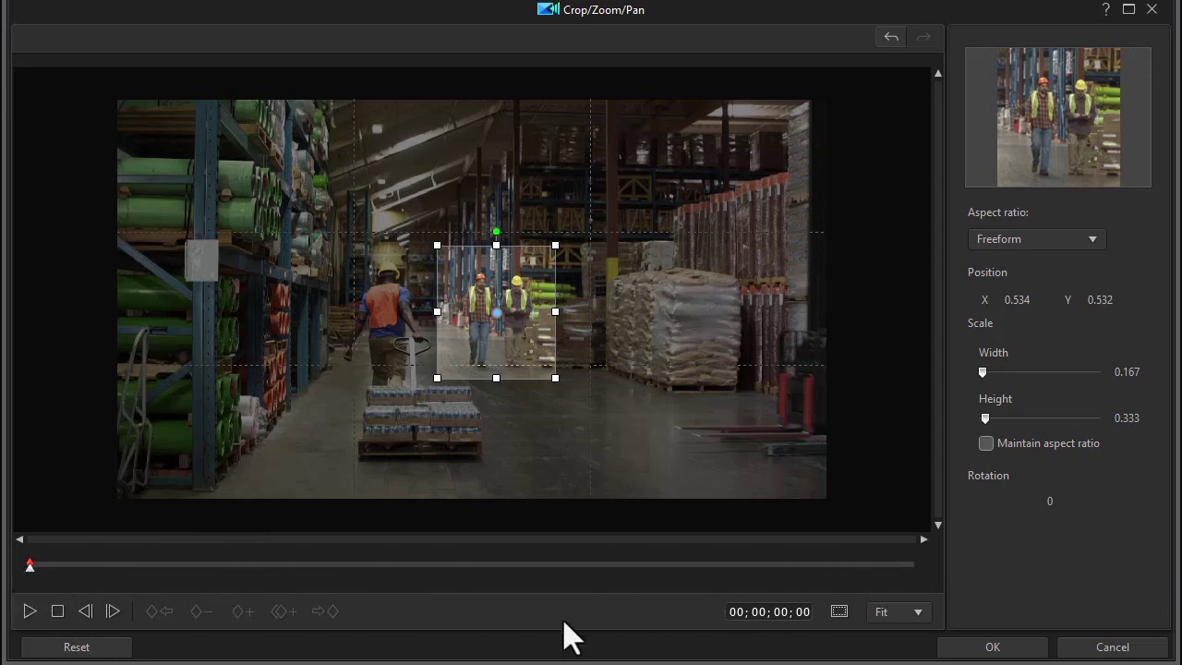
# Add a crop keyframe at 10;13 framing the workers at X 0.862, Y 0.581, size 0.276 × 0.495
pyautogui.click(891, 564)
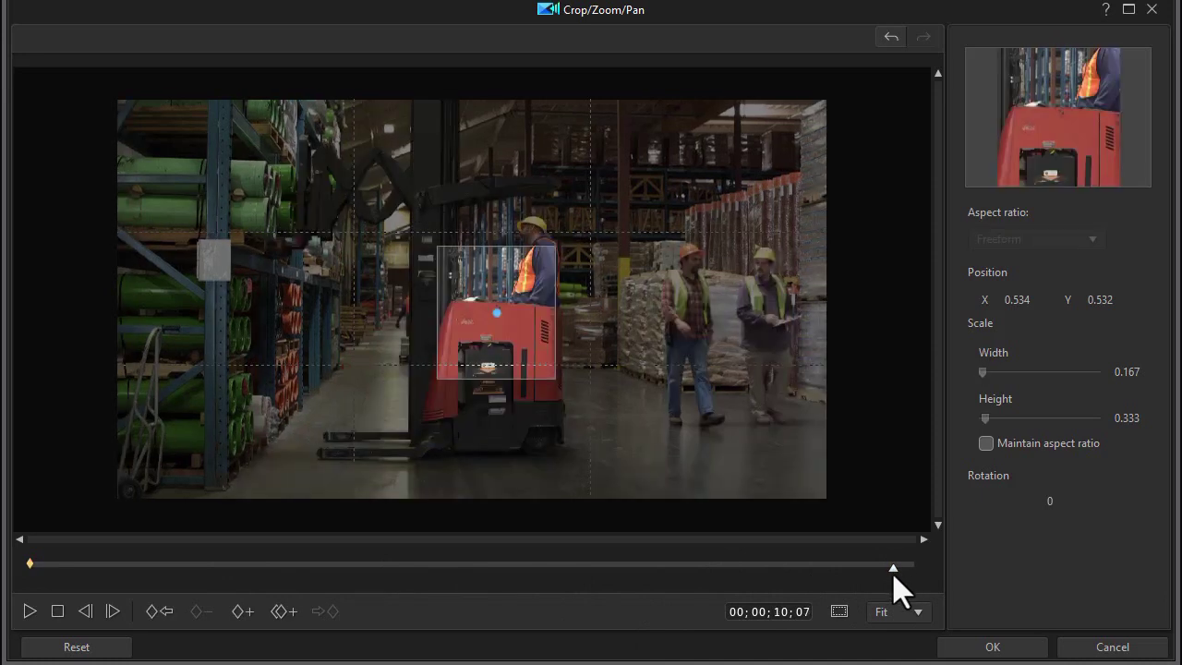
pyautogui.moveTo(892, 570); pyautogui.dragTo(910, 570)
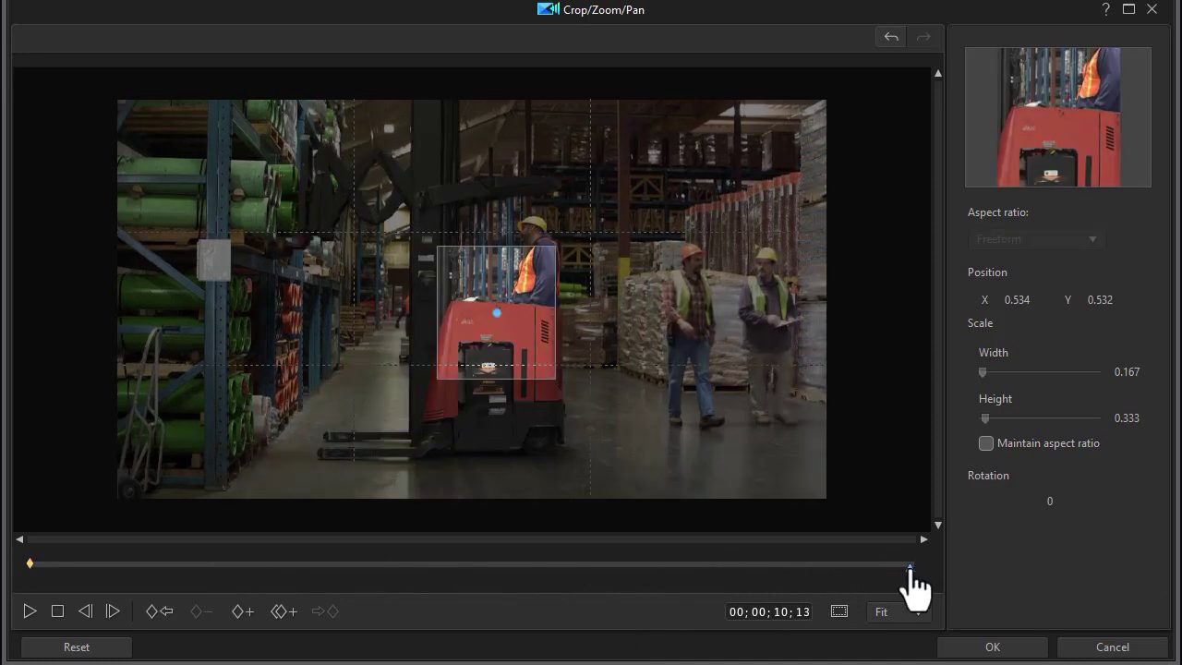
pyautogui.click(240, 612)
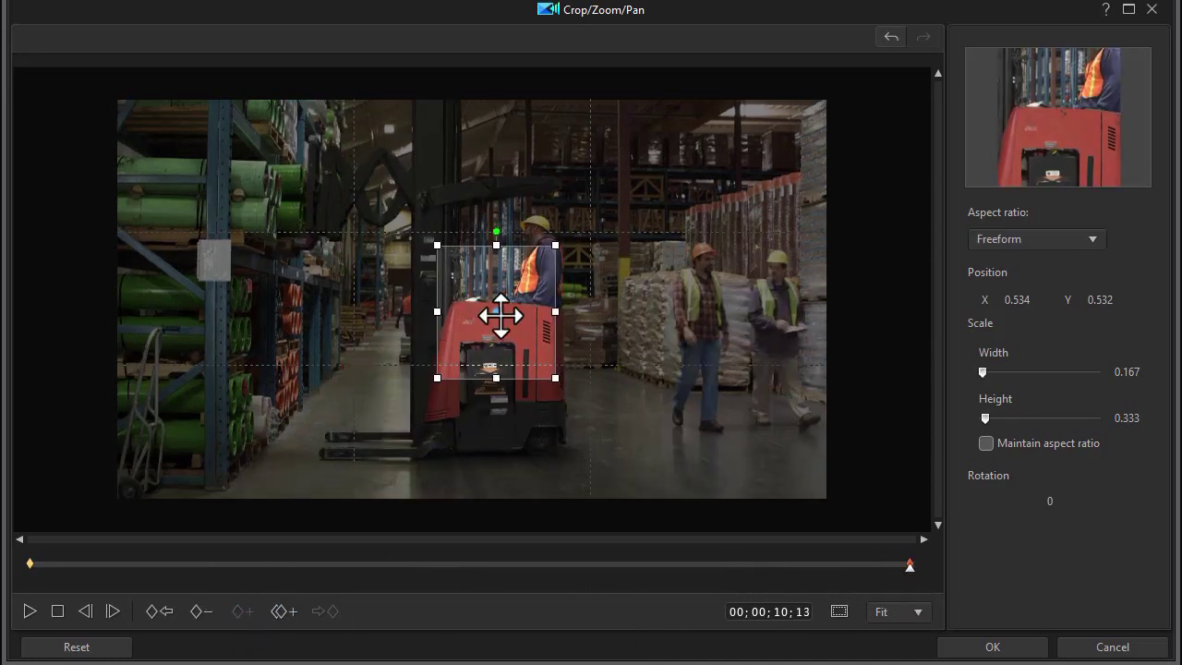
pyautogui.moveTo(498, 317); pyautogui.dragTo(696, 310)
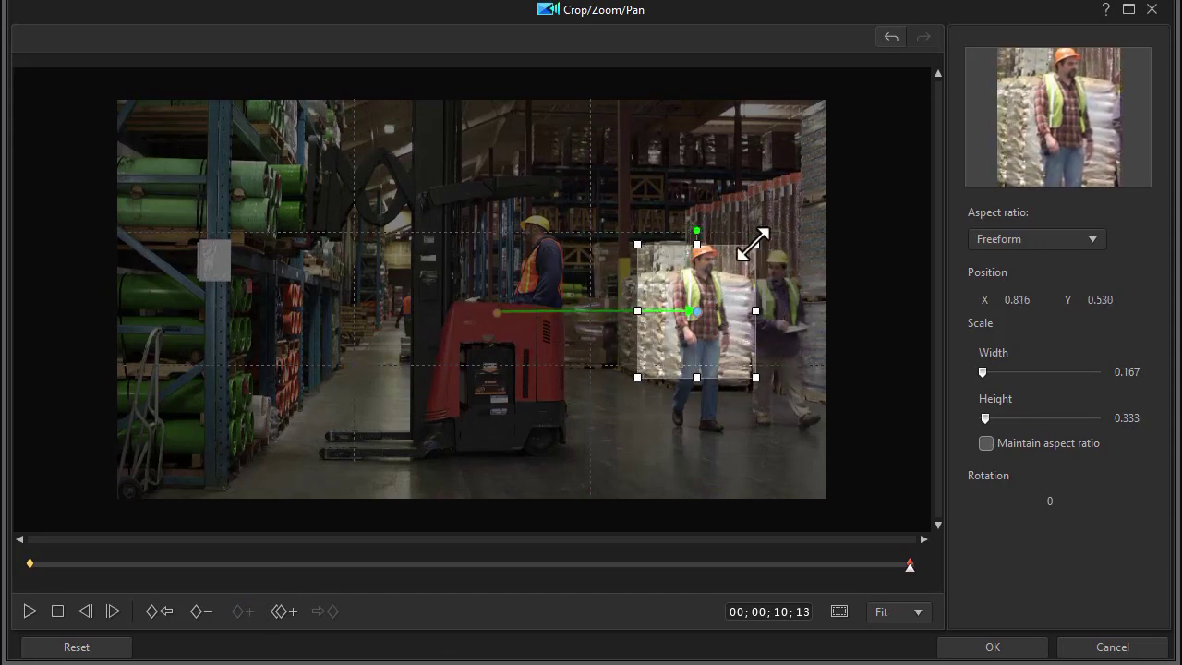
pyautogui.moveTo(755, 244); pyautogui.dragTo(802, 213)
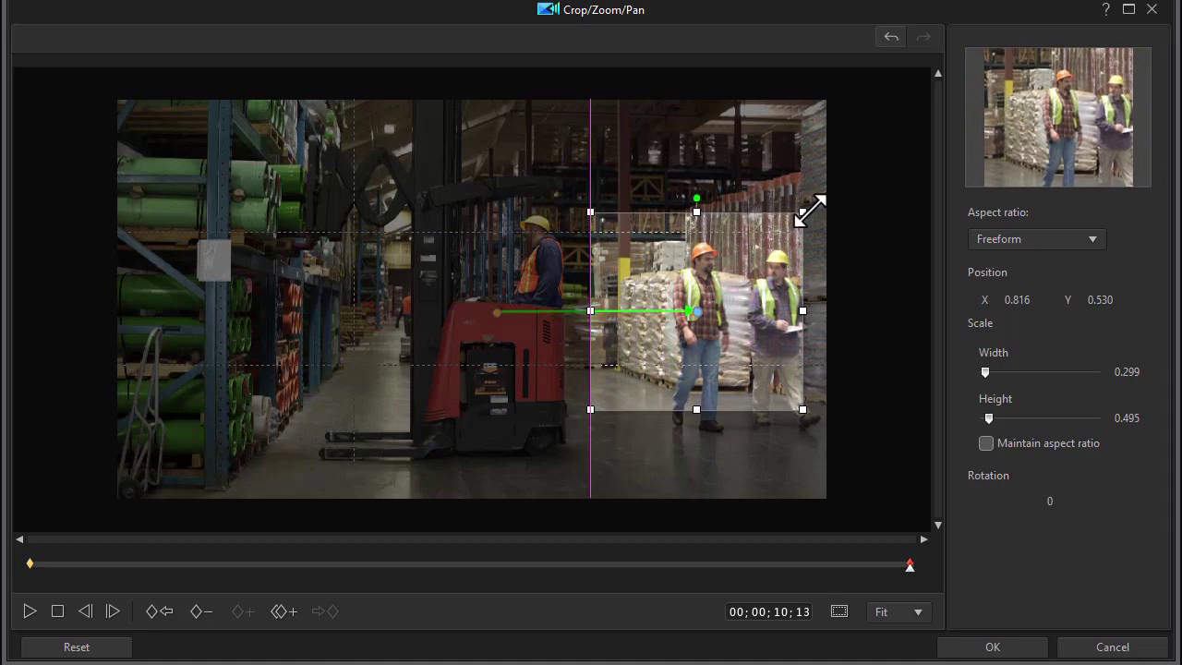
pyautogui.moveTo(694, 311)
pyautogui.mouseDown()
pyautogui.moveTo(717, 322)
pyautogui.moveTo(683, 332)
pyautogui.mouseUp()
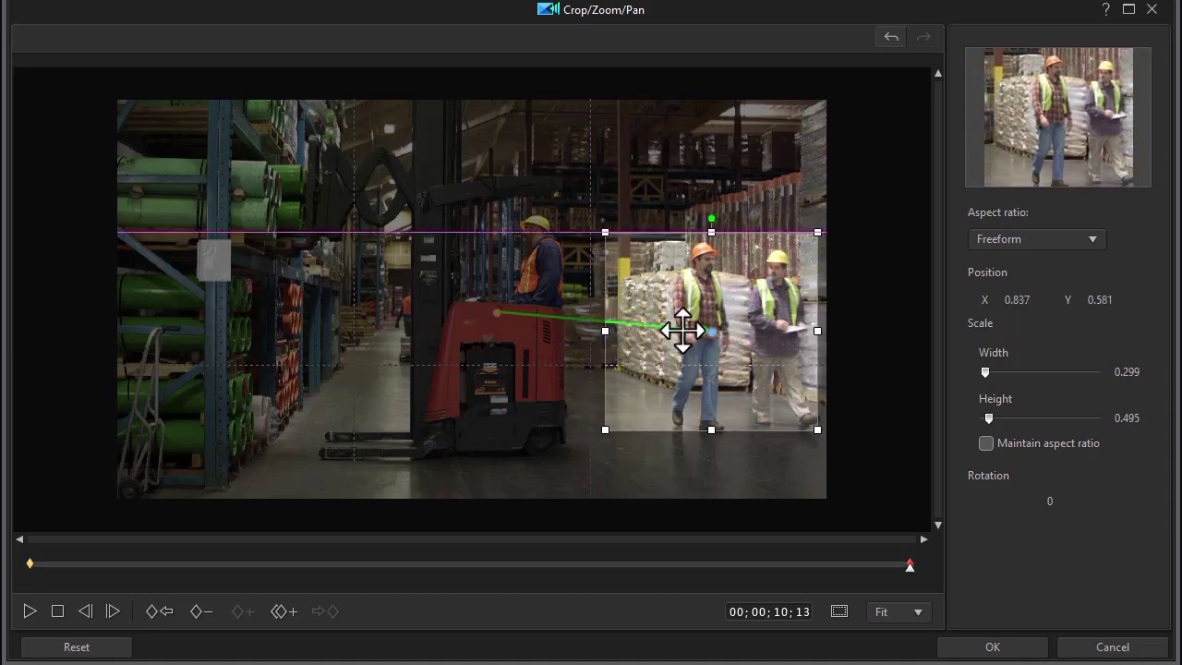
pyautogui.moveTo(606, 331); pyautogui.dragTo(621, 331)
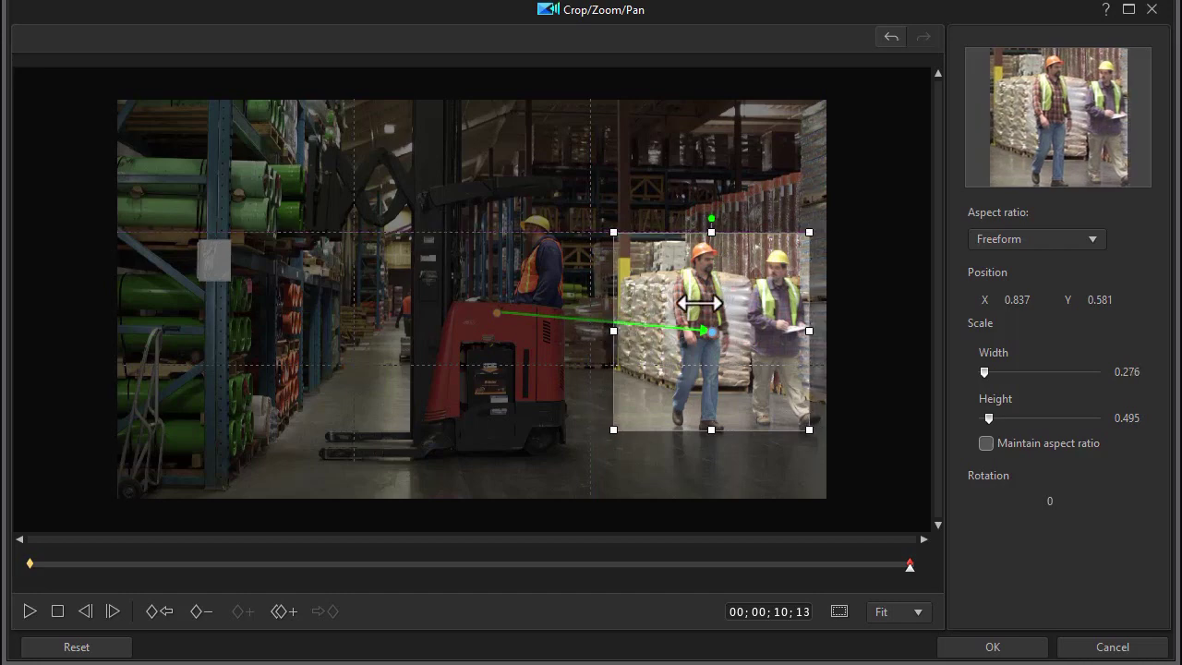
pyautogui.moveTo(714, 330); pyautogui.dragTo(721, 334)
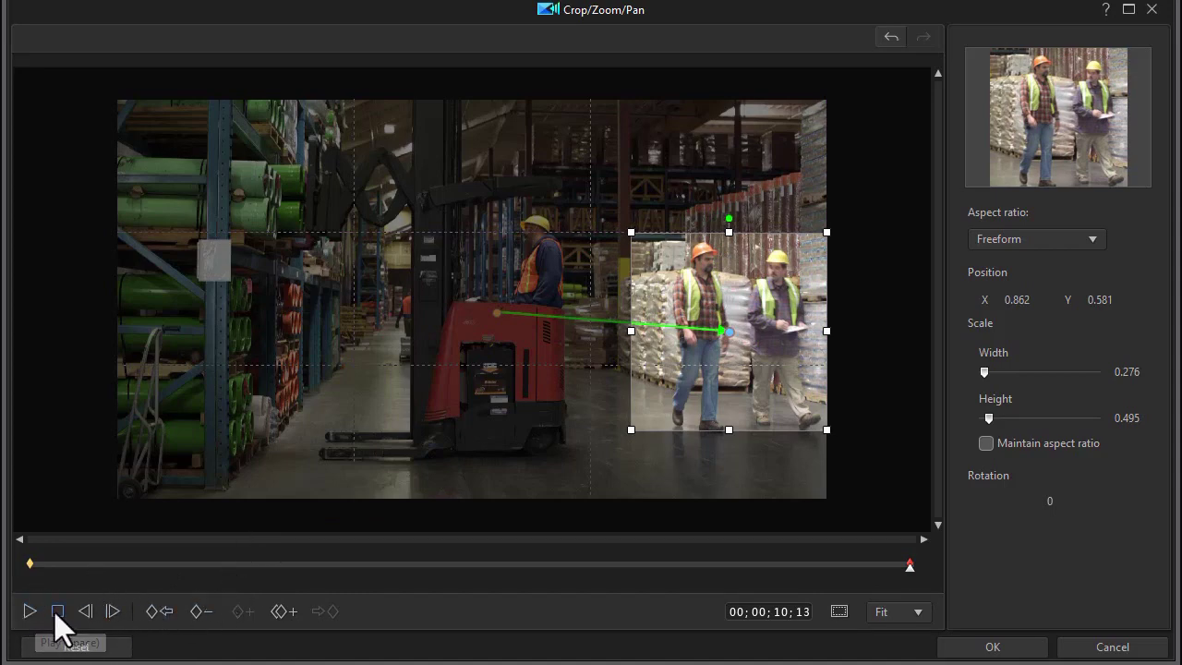
pyautogui.click(56, 612)
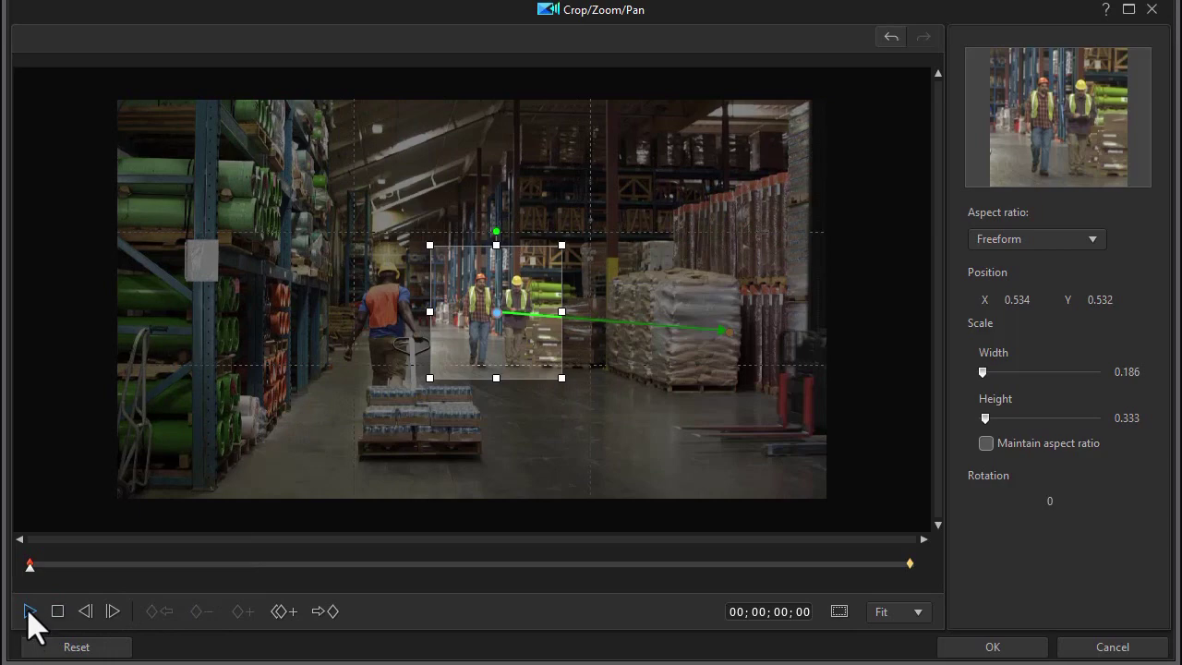
# Preview the crop, then add keyframes at about 3 and 5 seconds shifting the crop onto the workers
pyautogui.click(28, 610)
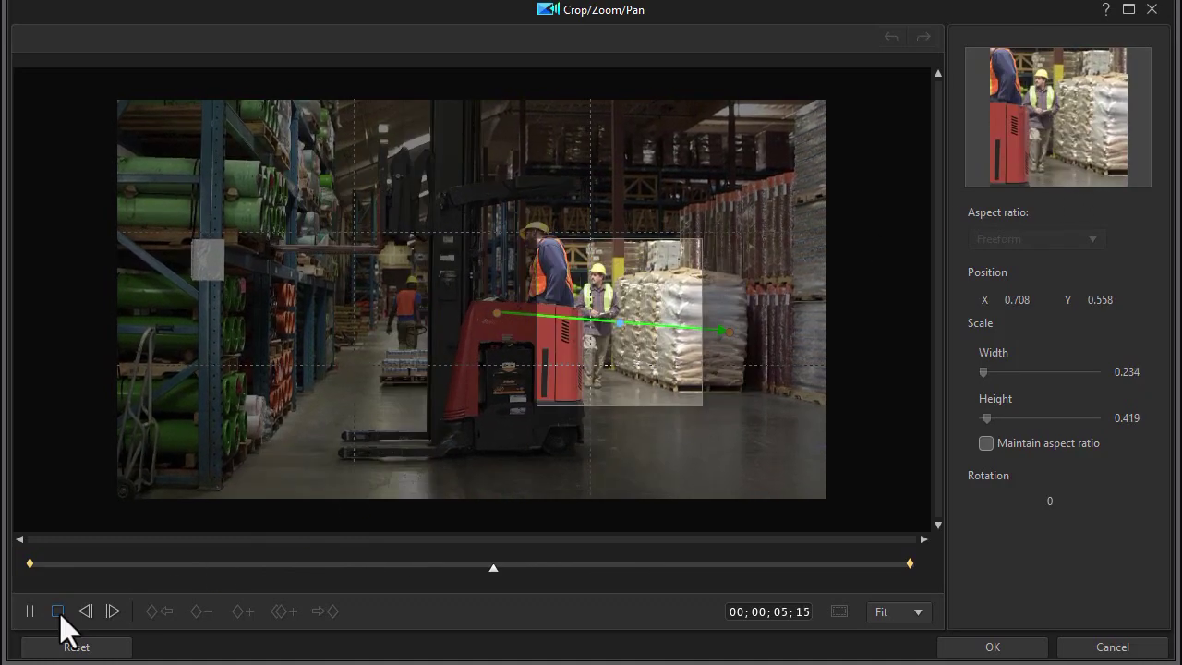
pyautogui.click(57, 611)
pyautogui.click(291, 562)
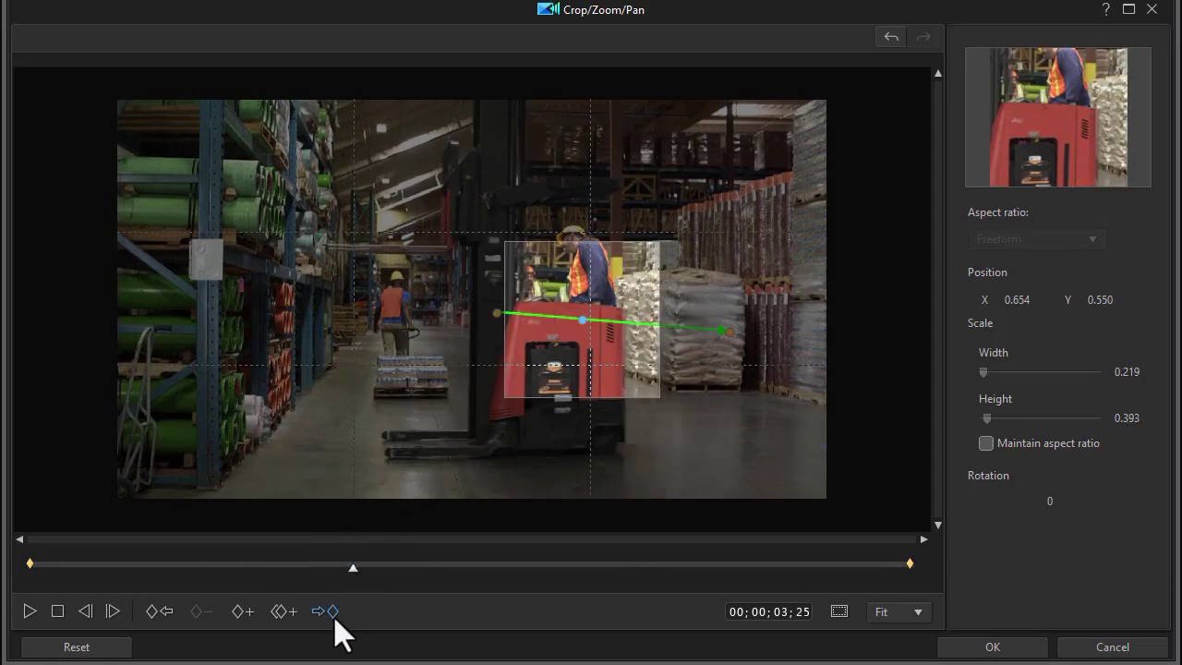
pyautogui.click(243, 612)
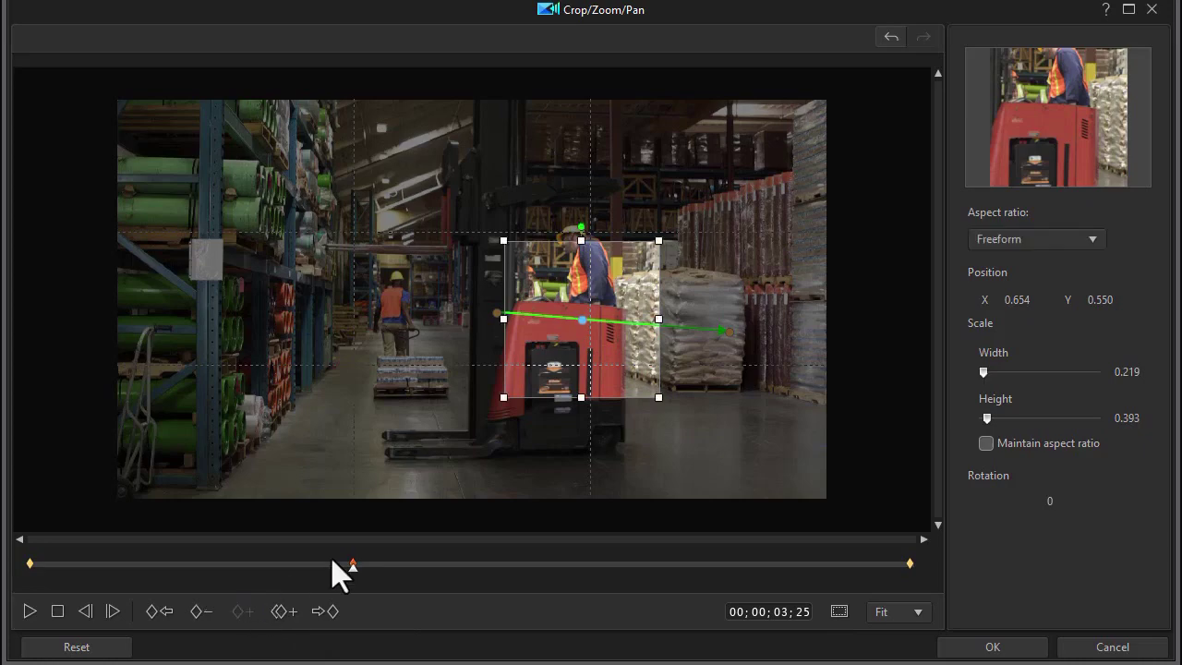
pyautogui.moveTo(588, 317); pyautogui.dragTo(553, 320)
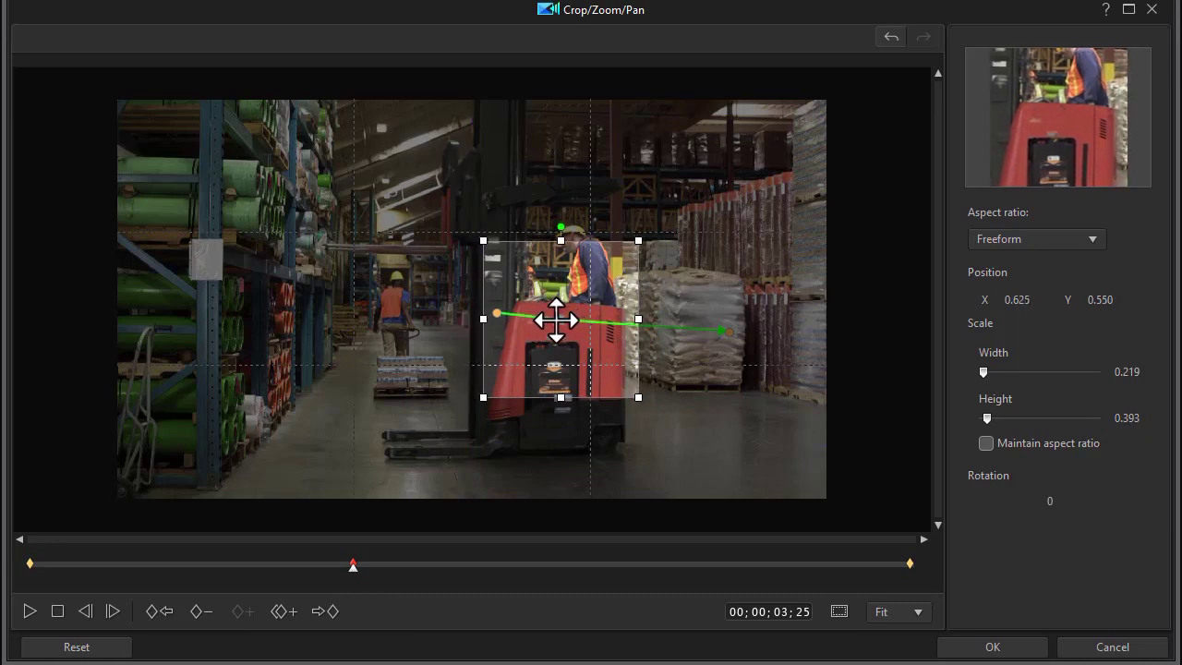
pyautogui.click(499, 564)
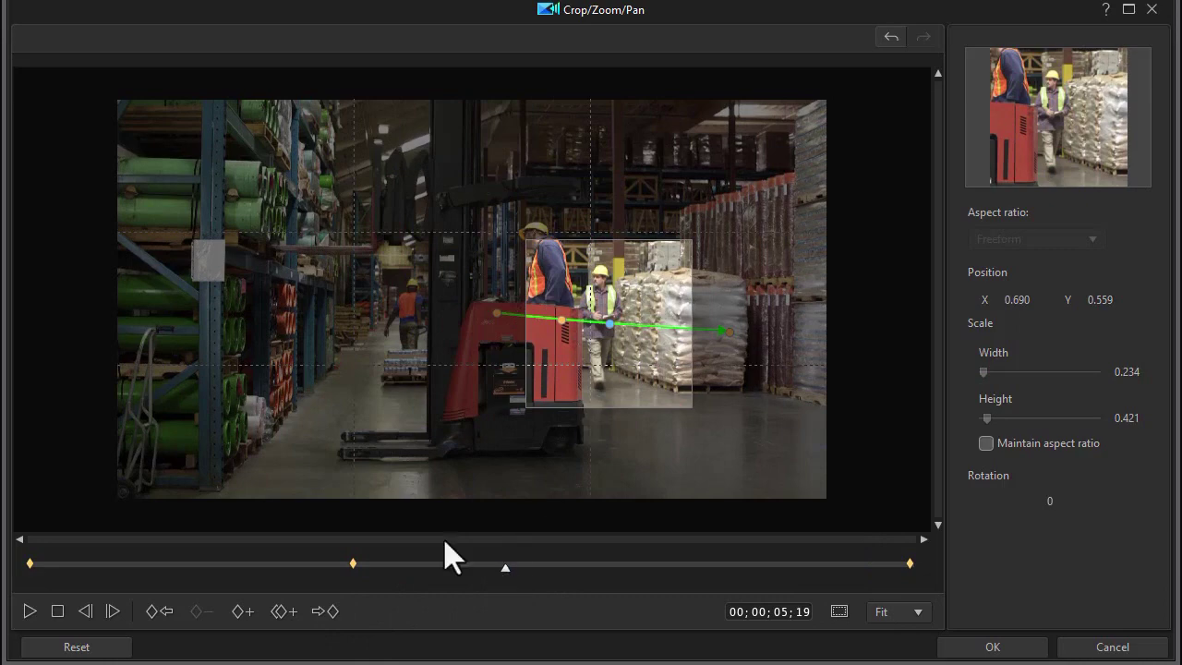
pyautogui.click(243, 611)
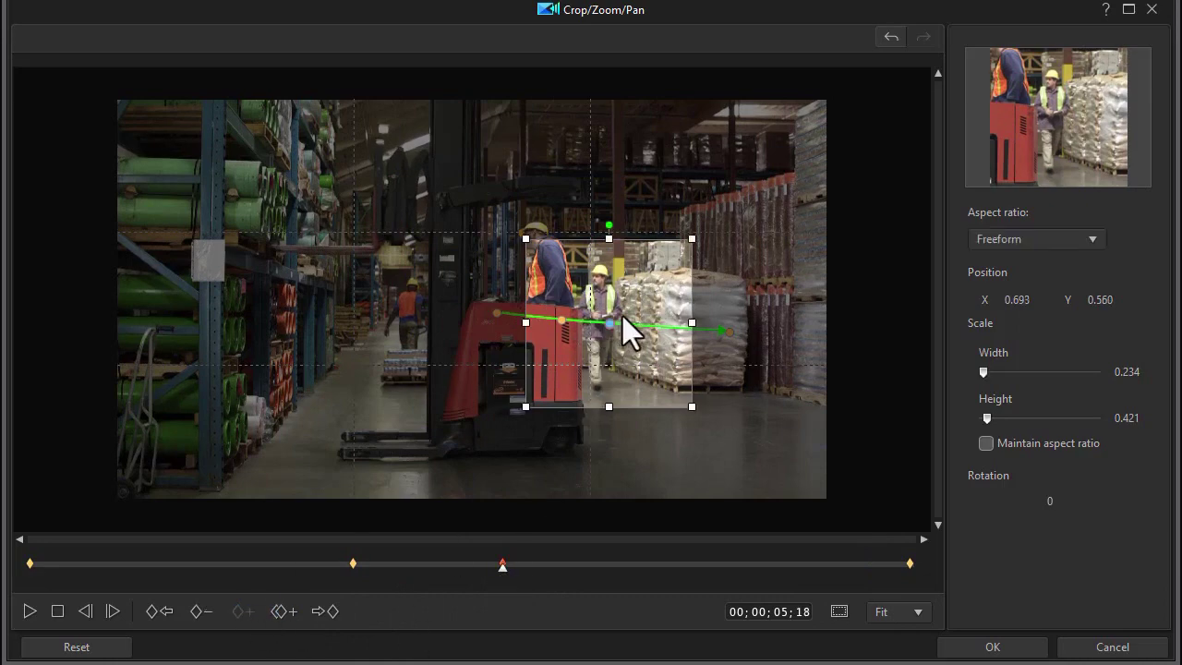
pyautogui.moveTo(610, 322); pyautogui.dragTo(572, 319)
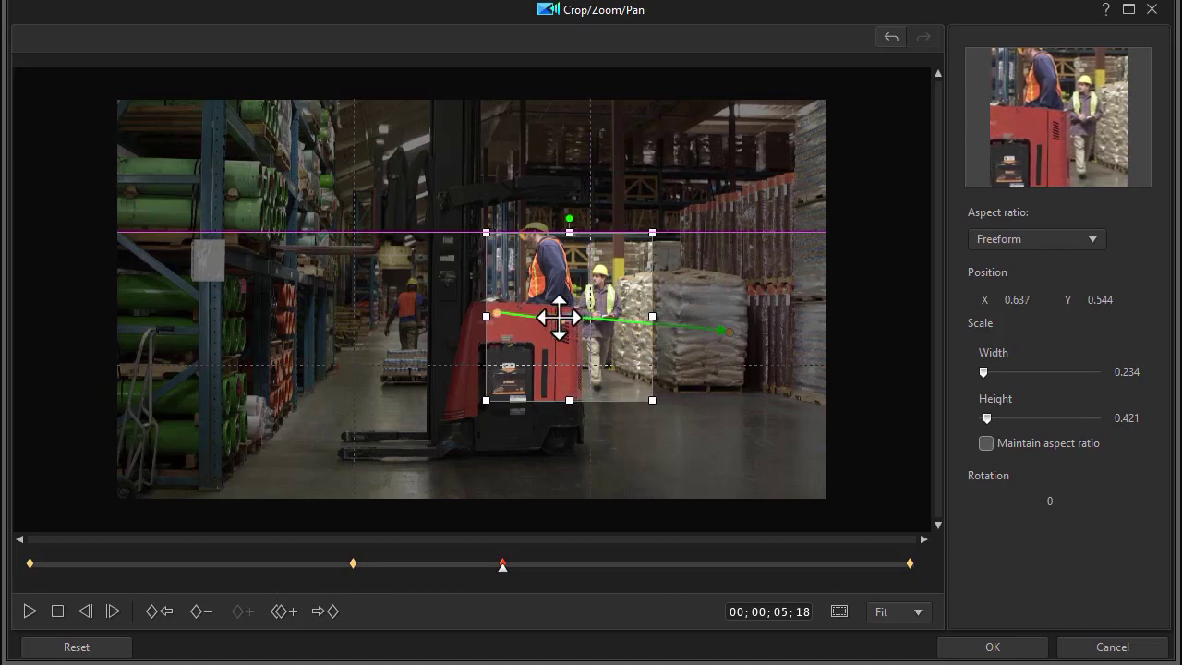
# Reposition the crop onto the workers at about 7 seconds, replay the motion, and apply the crop
pyautogui.click(670, 564)
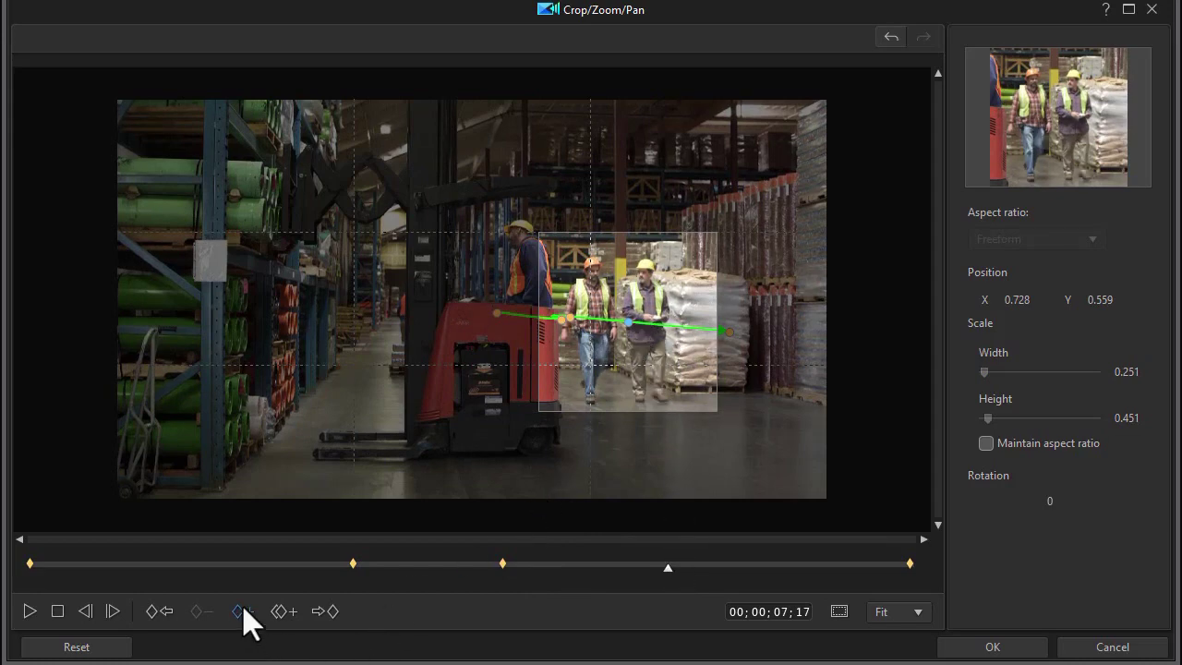
pyautogui.moveTo(615, 327)
pyautogui.mouseDown()
pyautogui.moveTo(633, 319)
pyautogui.moveTo(613, 319)
pyautogui.mouseUp()
pyautogui.click(791, 563)
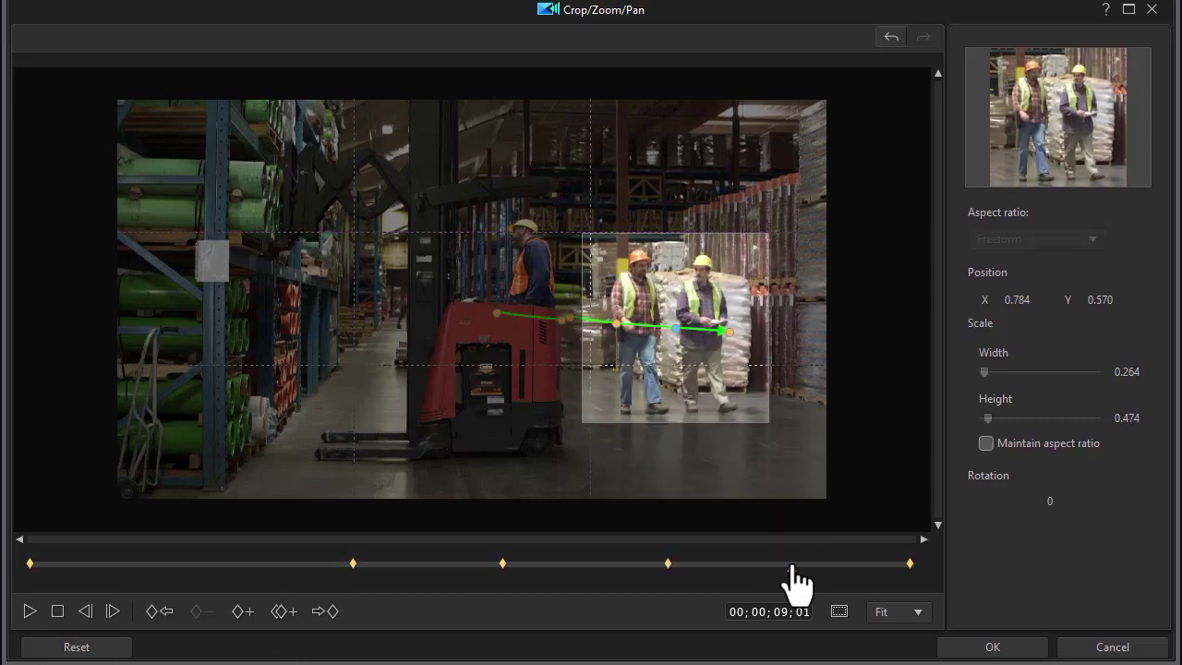
pyautogui.click(864, 565)
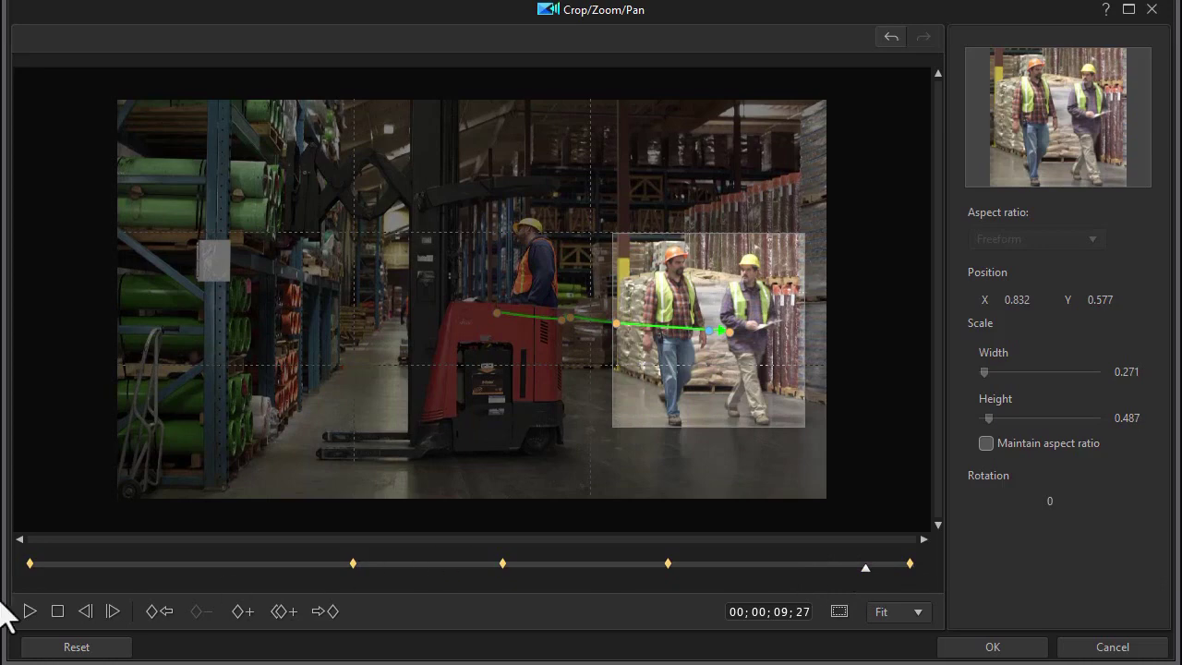
pyautogui.click(57, 611)
pyautogui.click(30, 611)
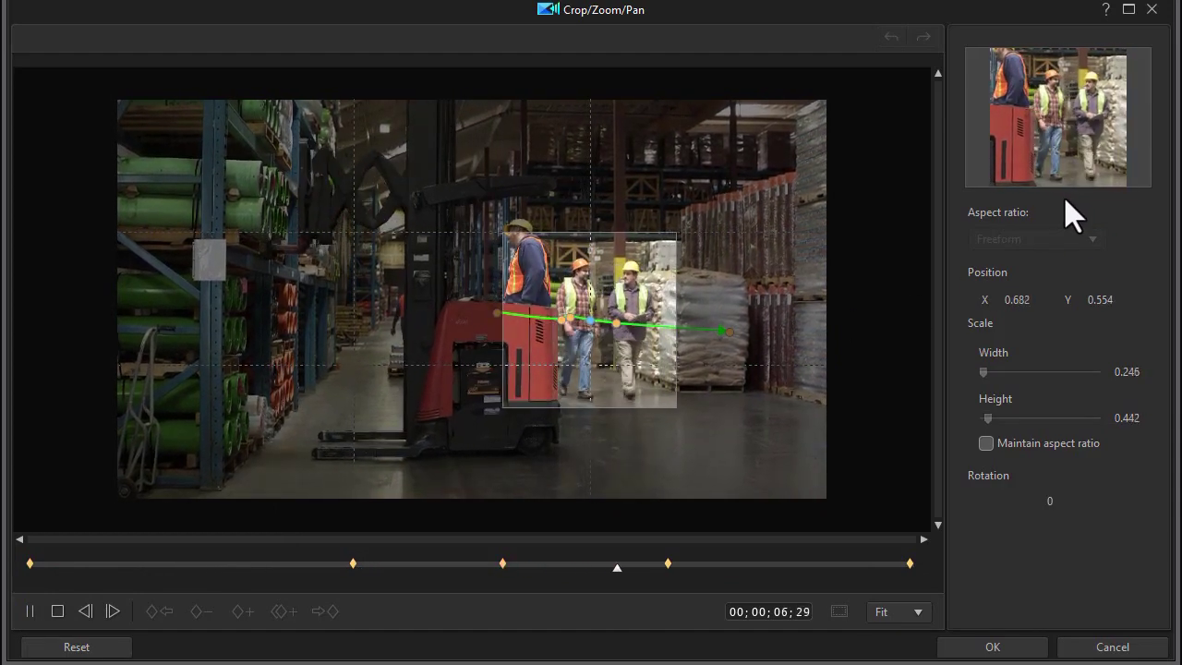
pyautogui.click(993, 646)
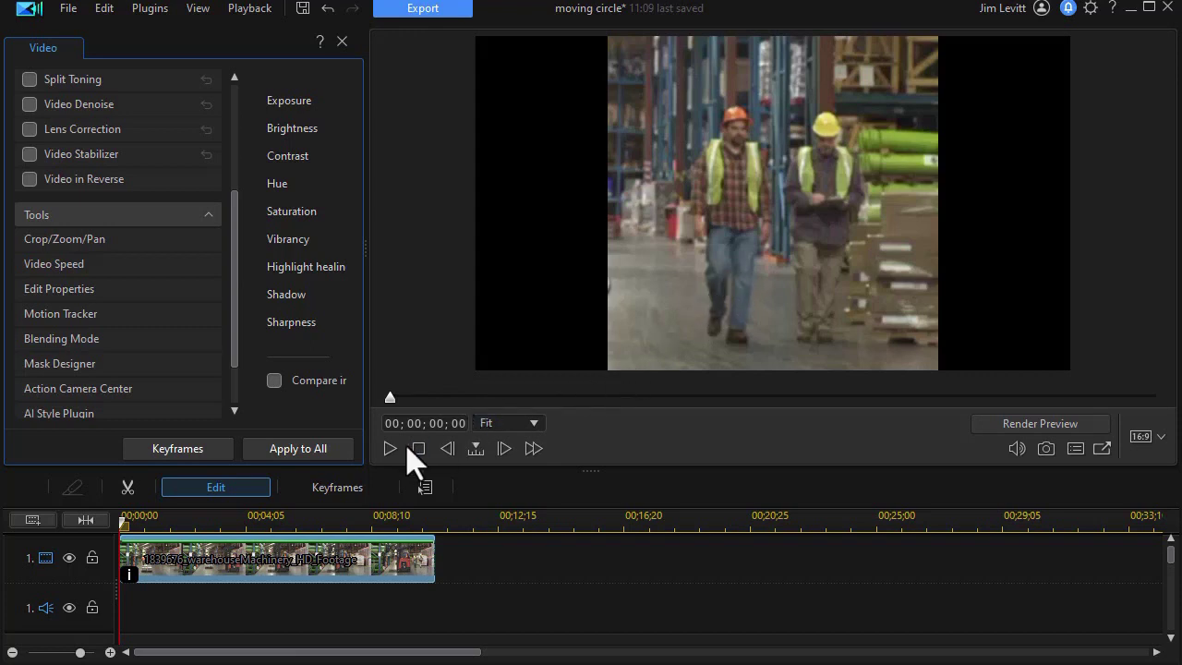
# Play back the cropped clip, then add a second warehouse copy after it, from 10;22 to 33;27
pyautogui.click(391, 449)
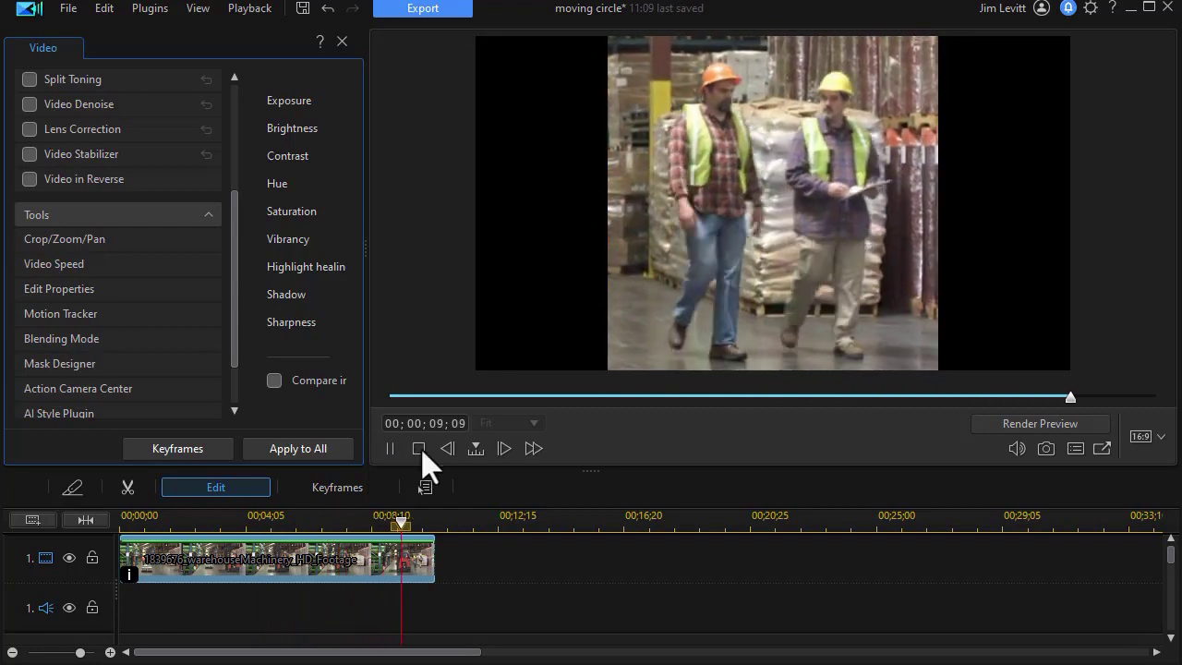
pyautogui.click(419, 449)
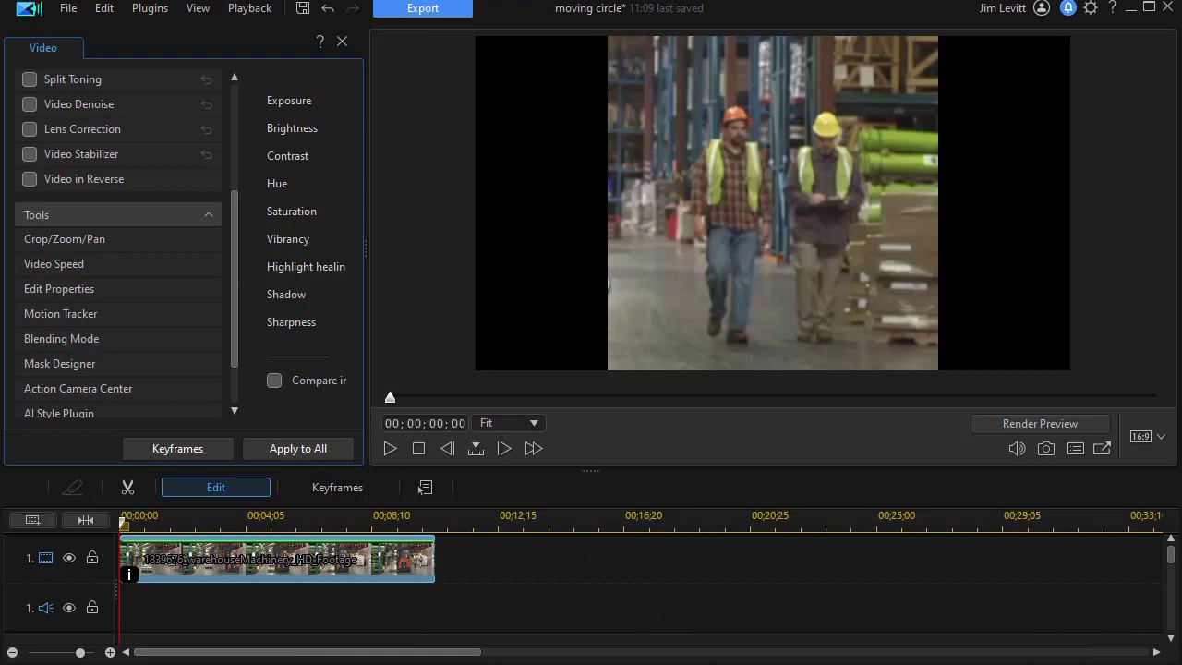
pyautogui.click(342, 42)
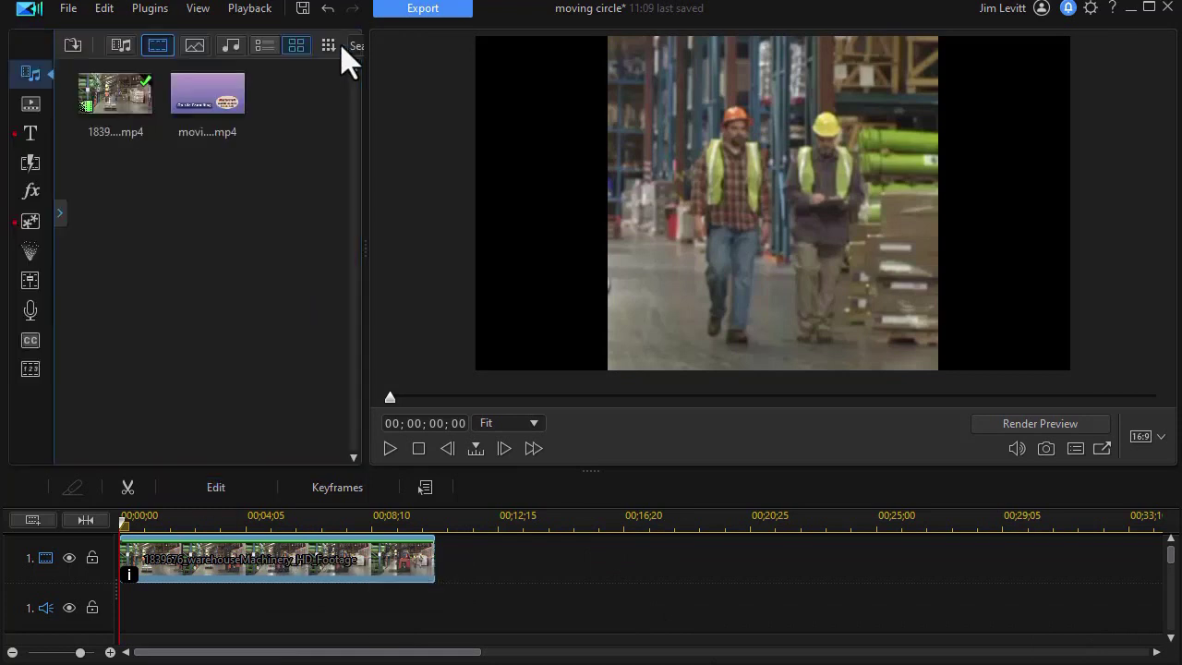
pyautogui.moveTo(81, 104); pyautogui.dragTo(441, 562)
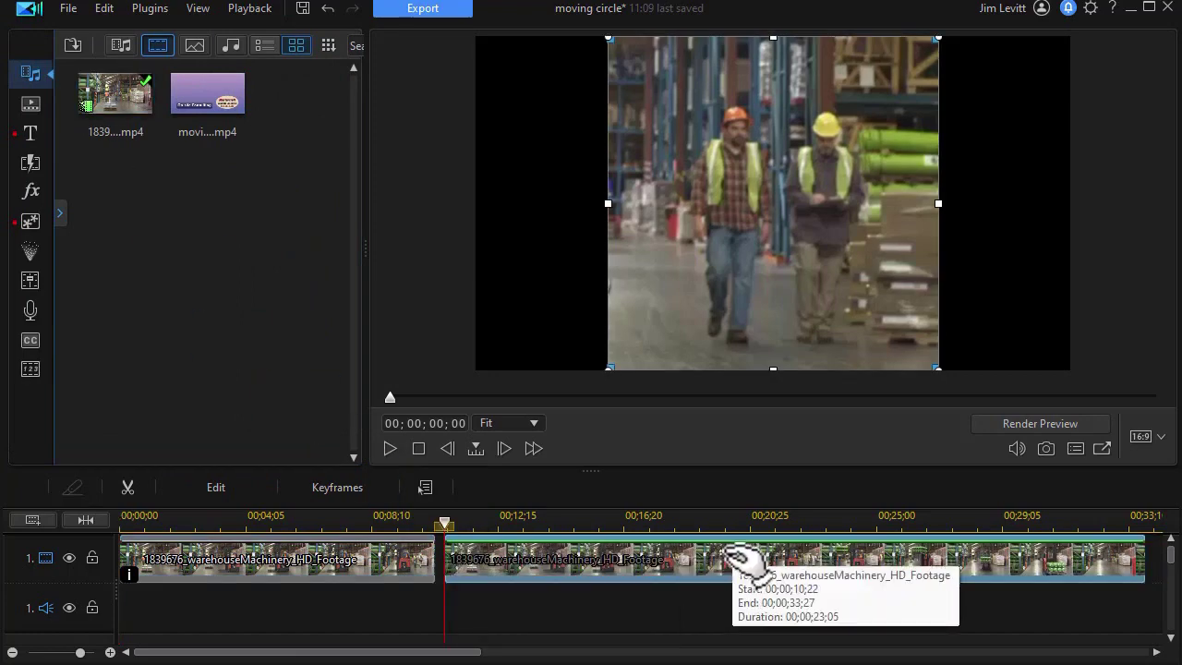
# Split the second warehouse copy at 00;00;20;25 and delete the tail after the cut
pyautogui.click(765, 526)
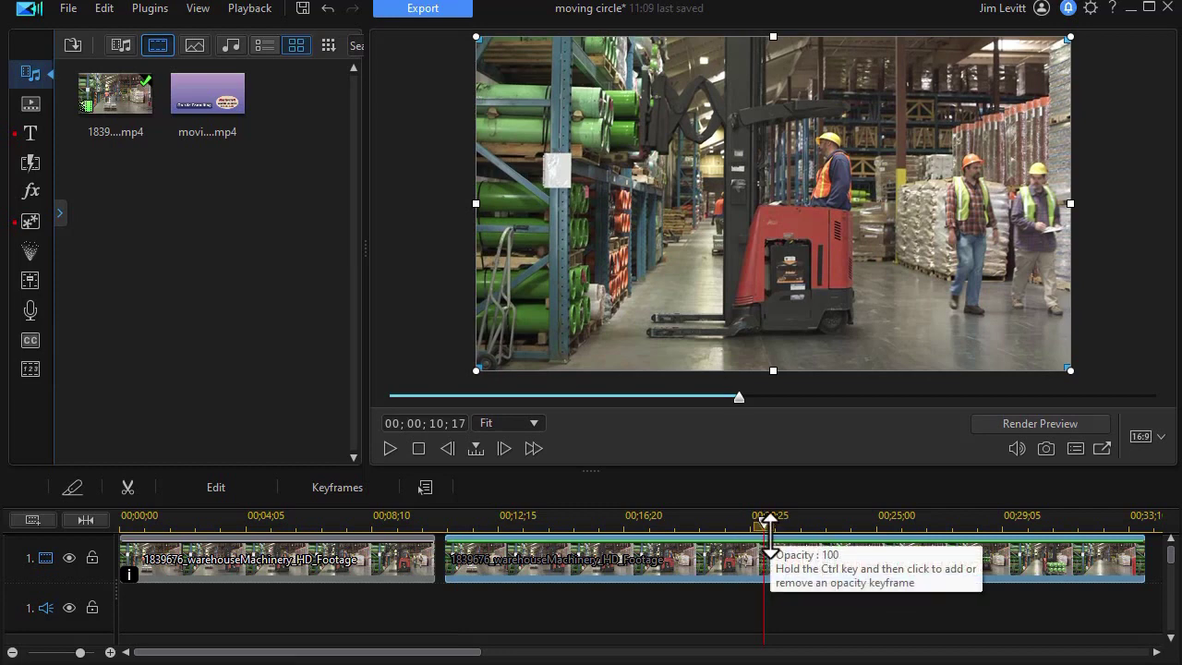
pyautogui.moveTo(764, 527); pyautogui.dragTo(753, 526)
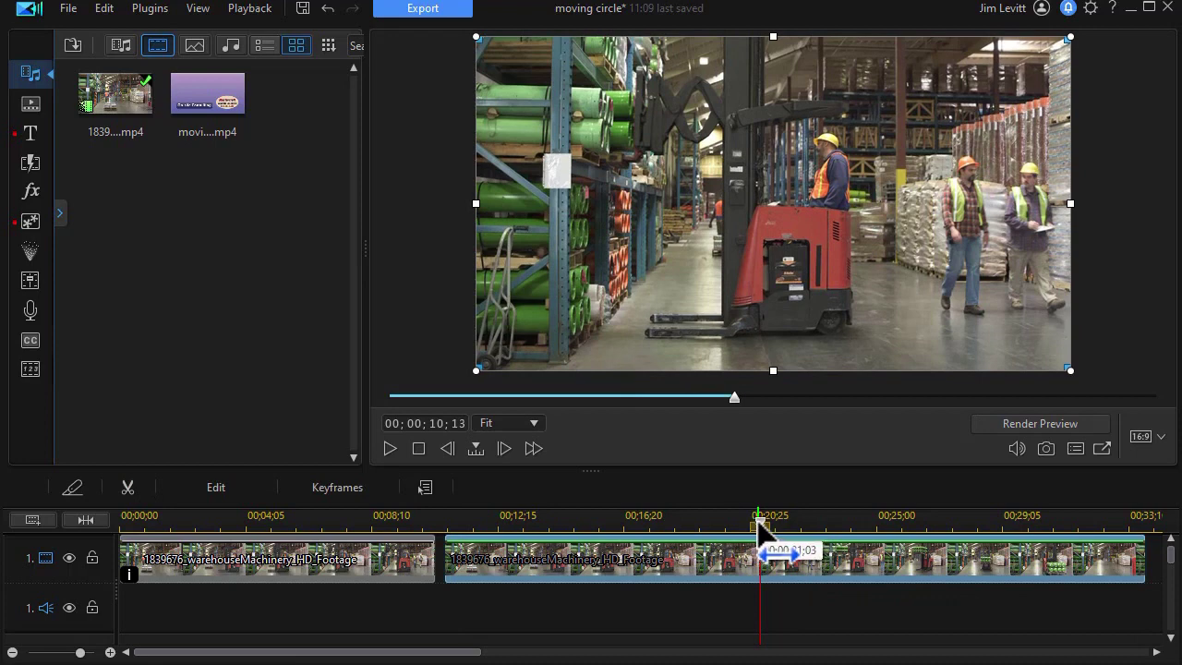
pyautogui.click(753, 522)
pyautogui.click(738, 554)
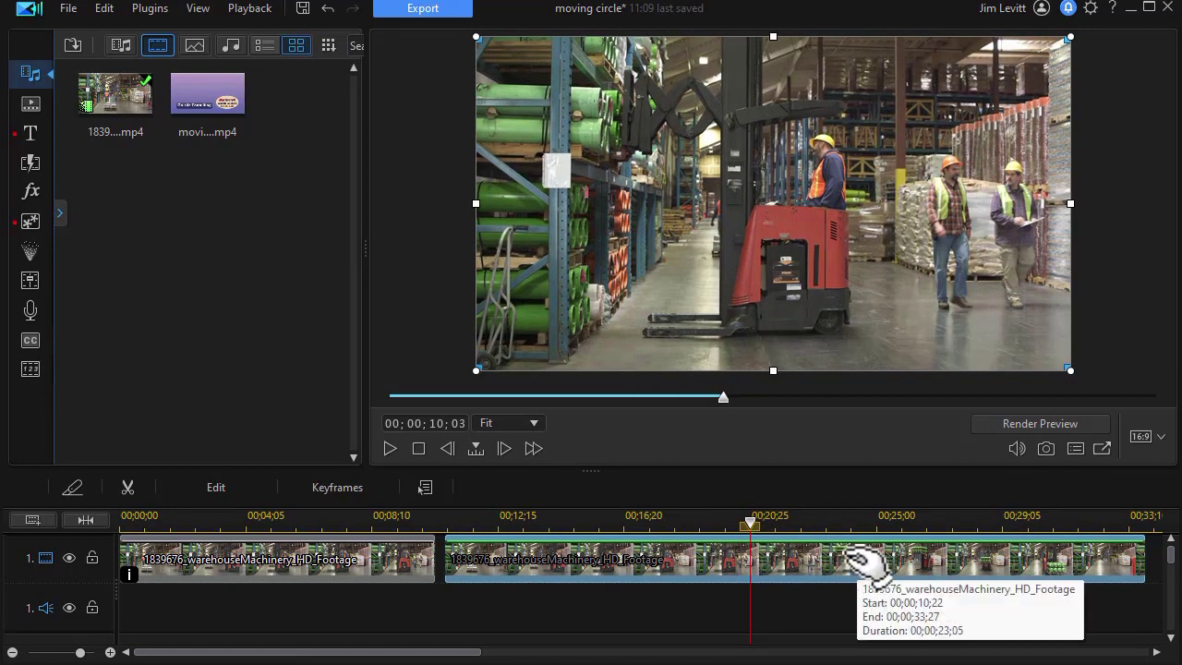
pyautogui.hotkey('ctrl', 't')
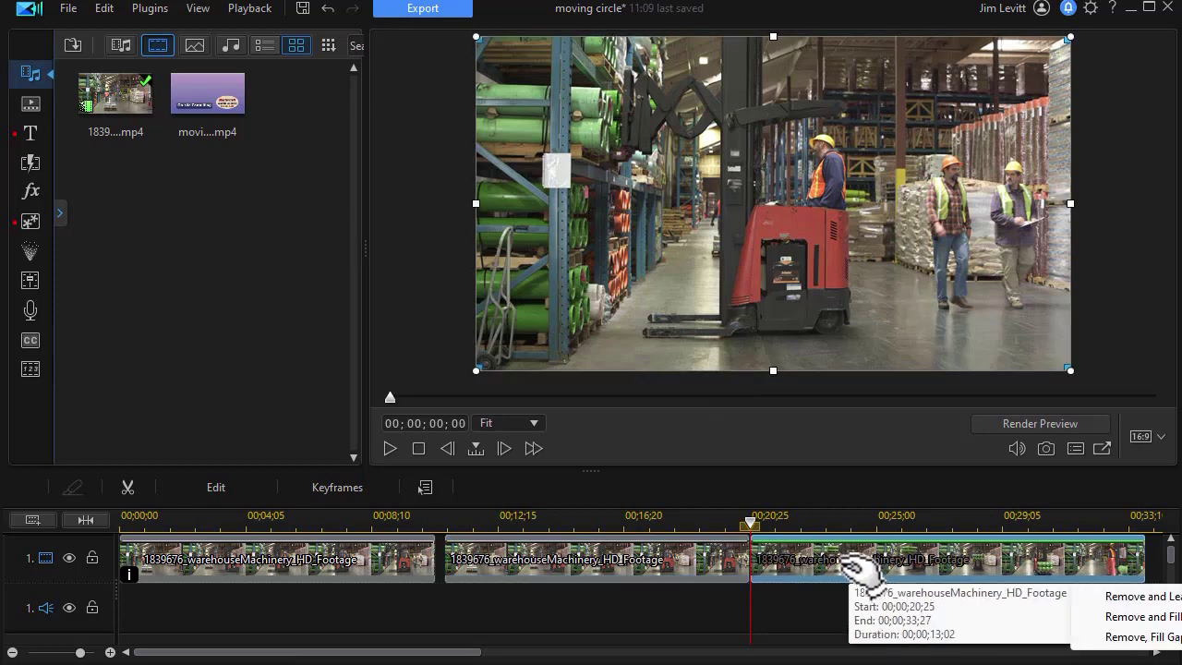
pyautogui.press('Delete')
pyautogui.click(1150, 616)
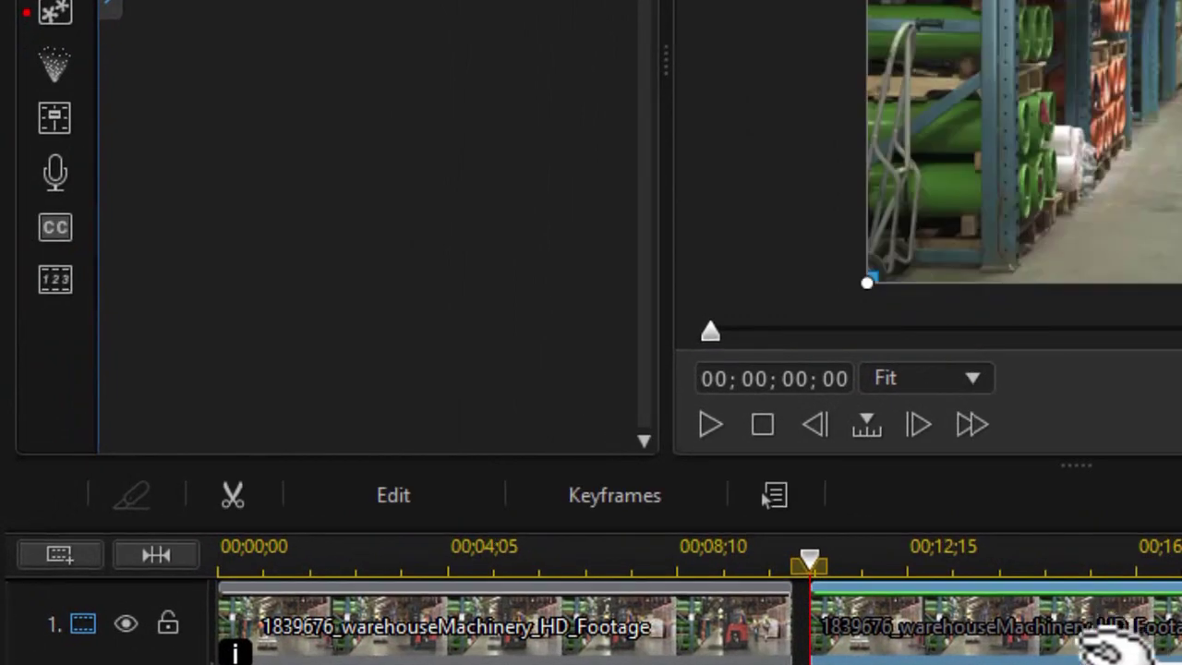
pyautogui.click(404, 503)
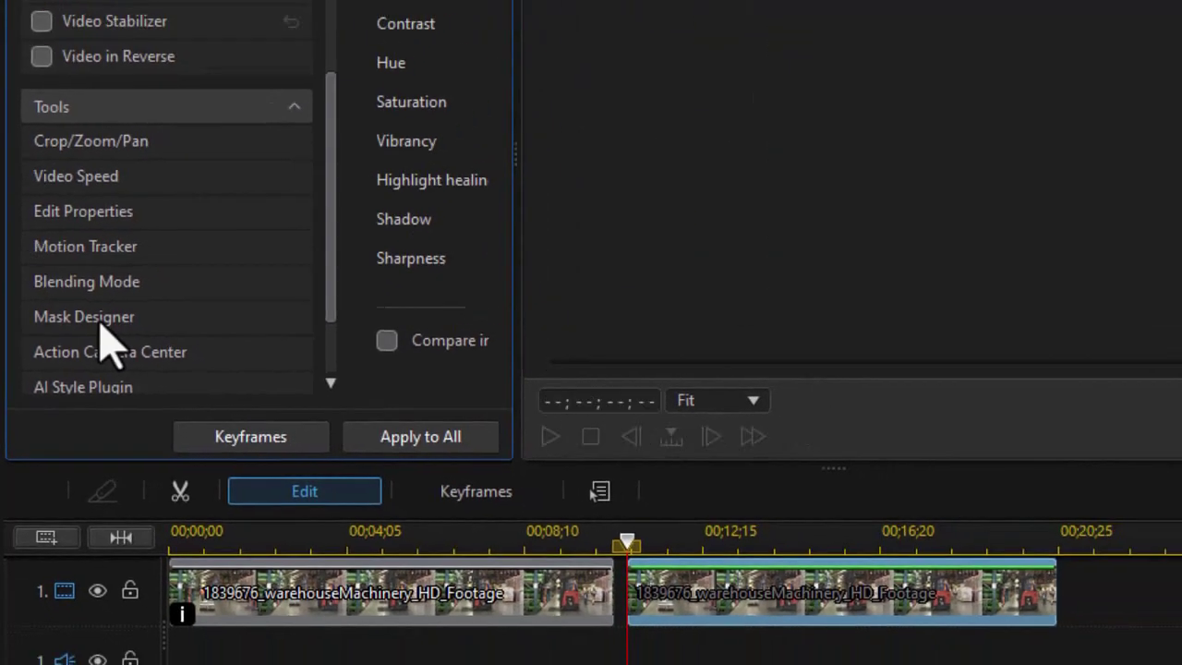
# Apply a circle mask in Mask Designer, shrink it, and centre it over the two workers
pyautogui.click(127, 277)
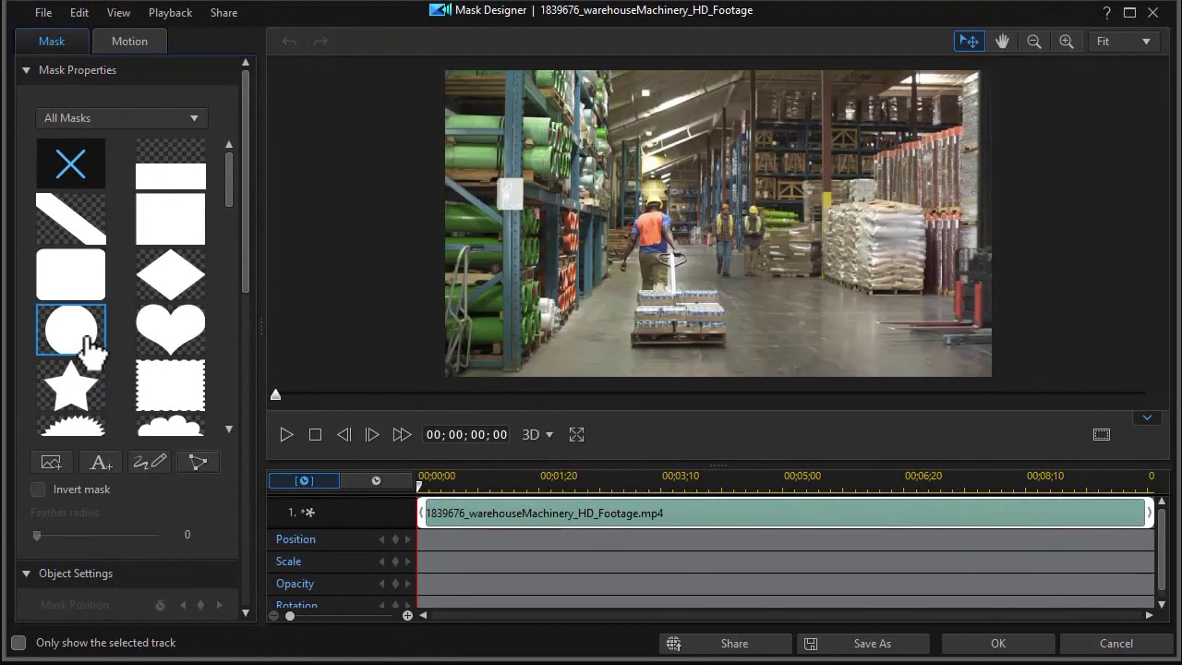
pyautogui.click(90, 347)
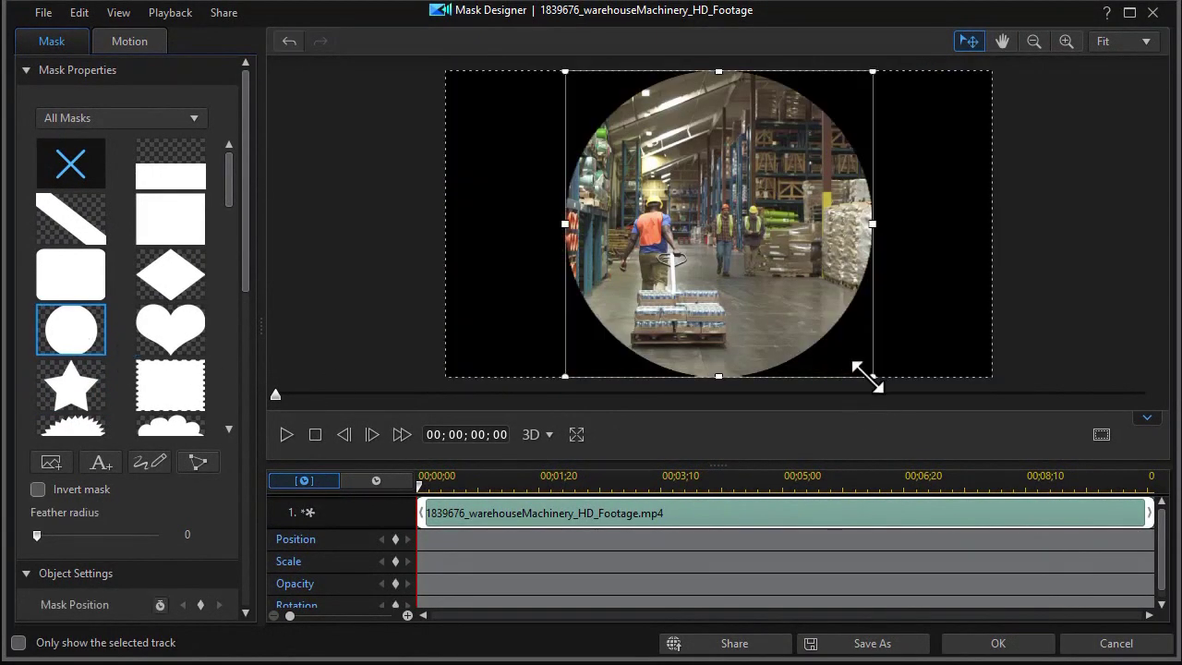
pyautogui.moveTo(872, 377); pyautogui.dragTo(672, 177)
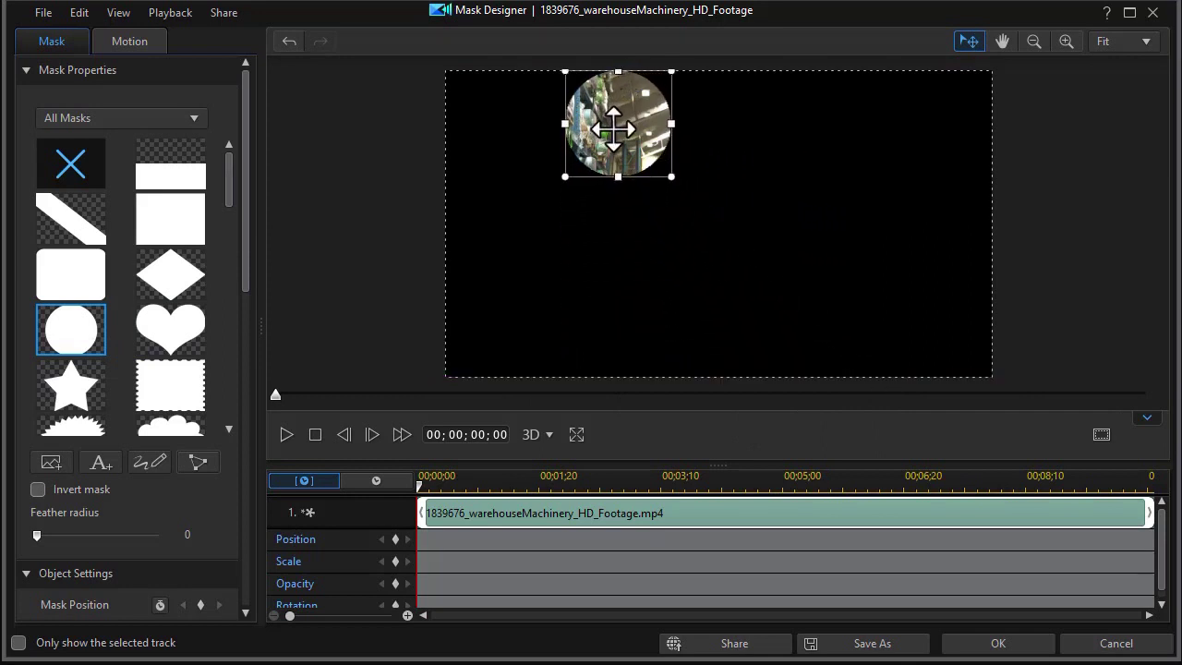
pyautogui.moveTo(609, 121); pyautogui.dragTo(743, 235)
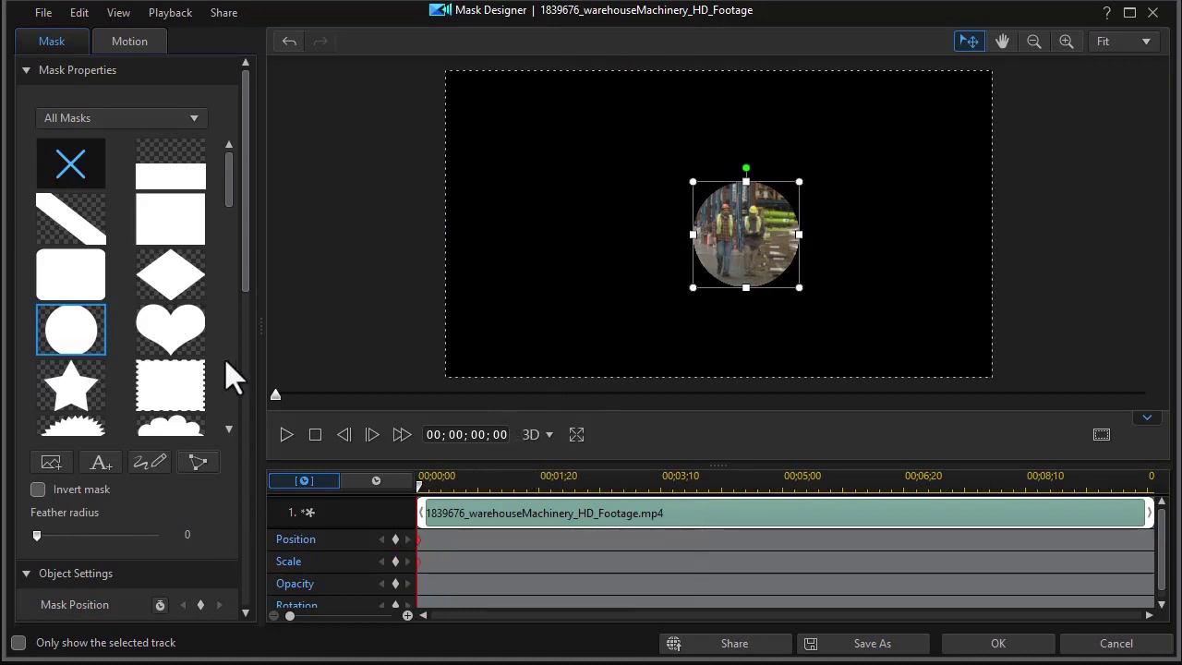
# At 00;00;10;03, set mask opacity to 61% and enlarge the circle to 0.320 × 0.568 over the workers
pyautogui.moveTo(250, 290); pyautogui.dragTo(226, 506)
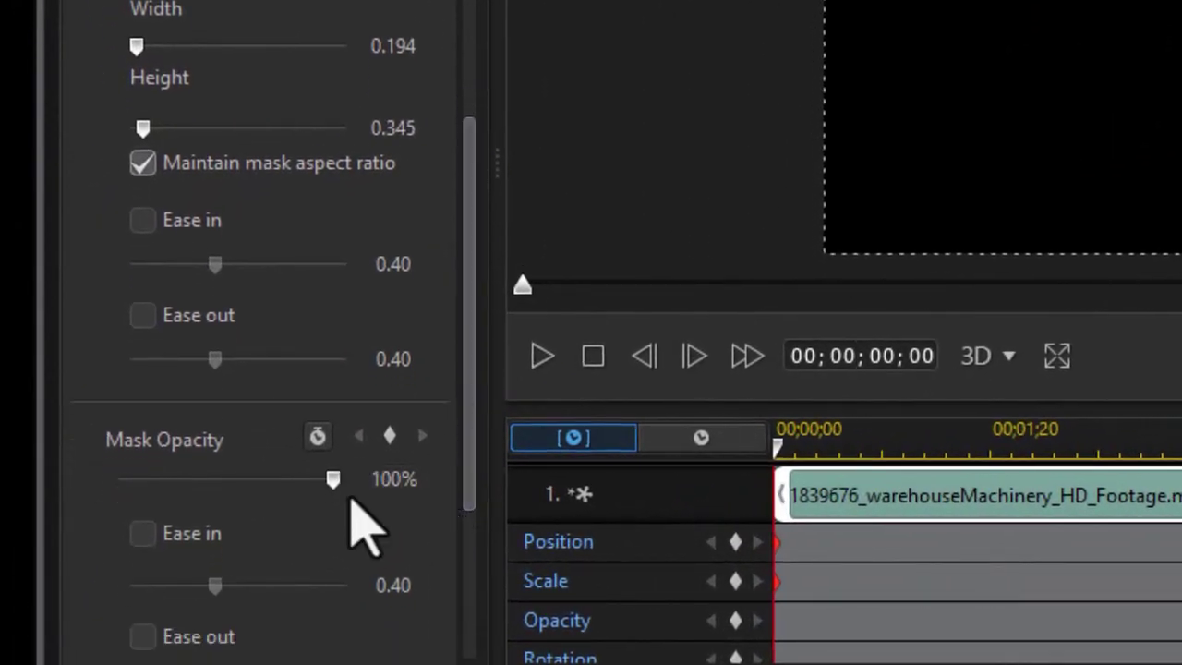
pyautogui.moveTo(333, 478); pyautogui.dragTo(243, 503)
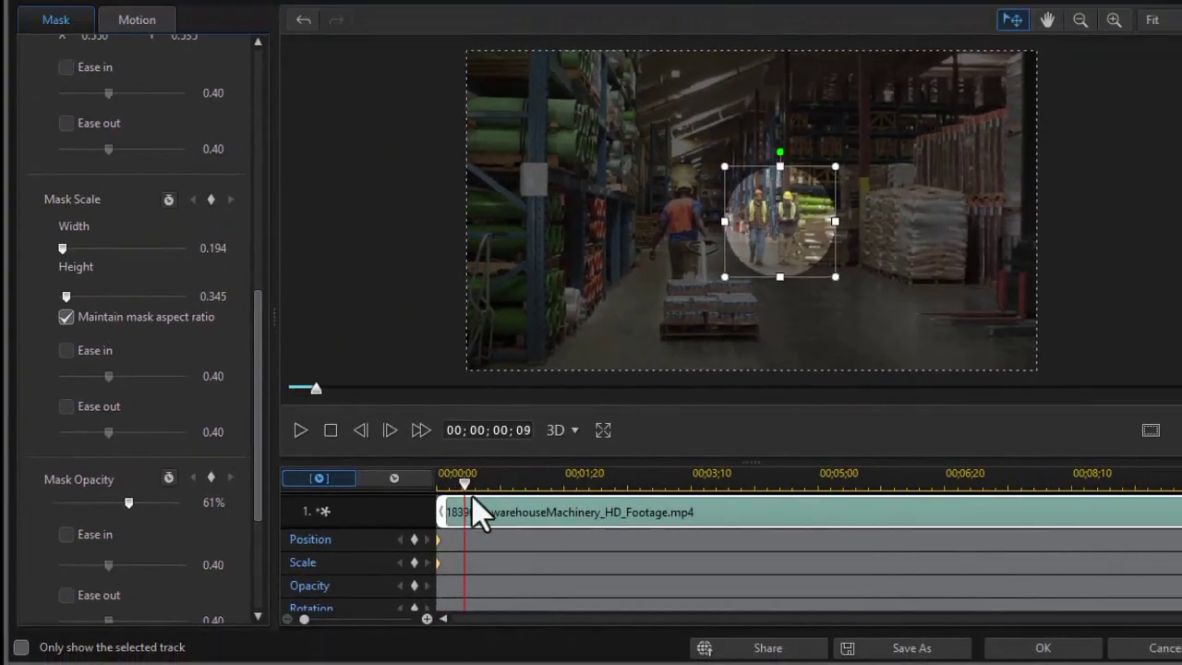
pyautogui.moveTo(475, 502); pyautogui.dragTo(1152, 518)
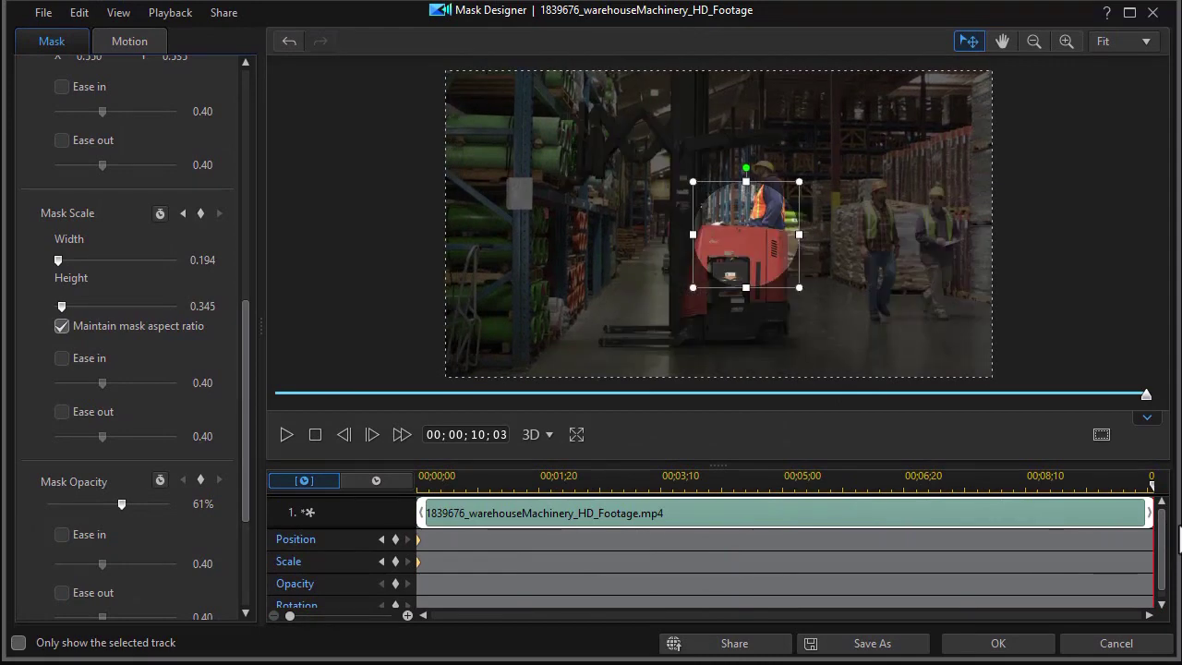
pyautogui.moveTo(751, 248); pyautogui.dragTo(876, 225)
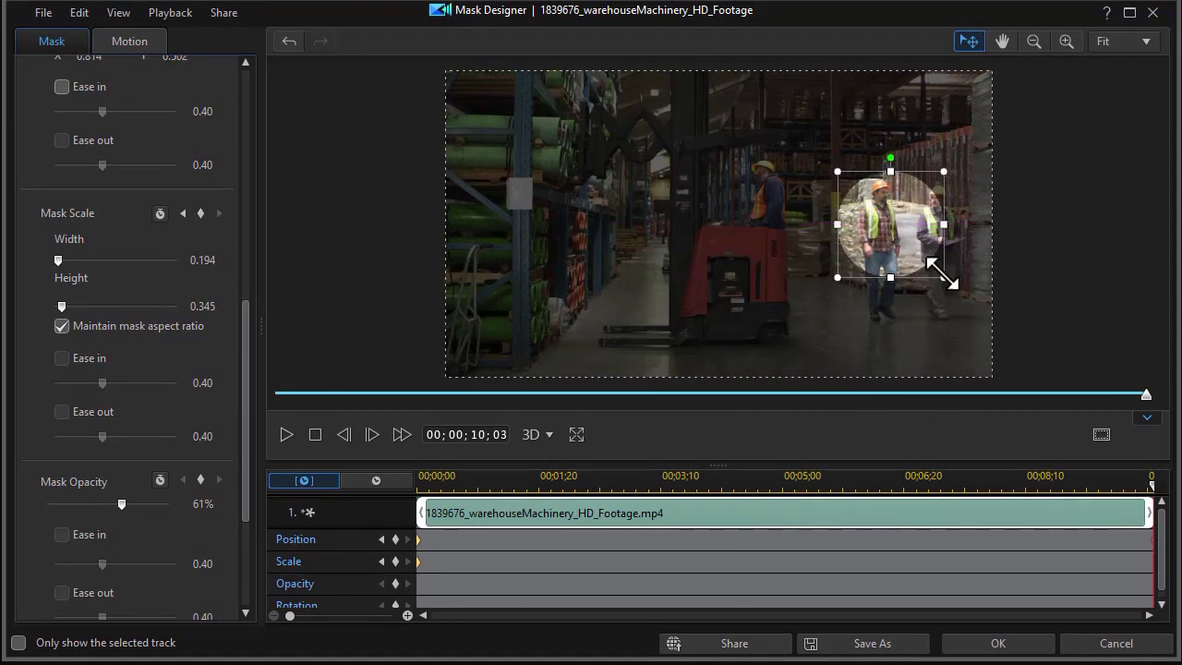
pyautogui.moveTo(941, 279); pyautogui.dragTo(1012, 345)
pyautogui.moveTo(929, 269); pyautogui.dragTo(878, 254)
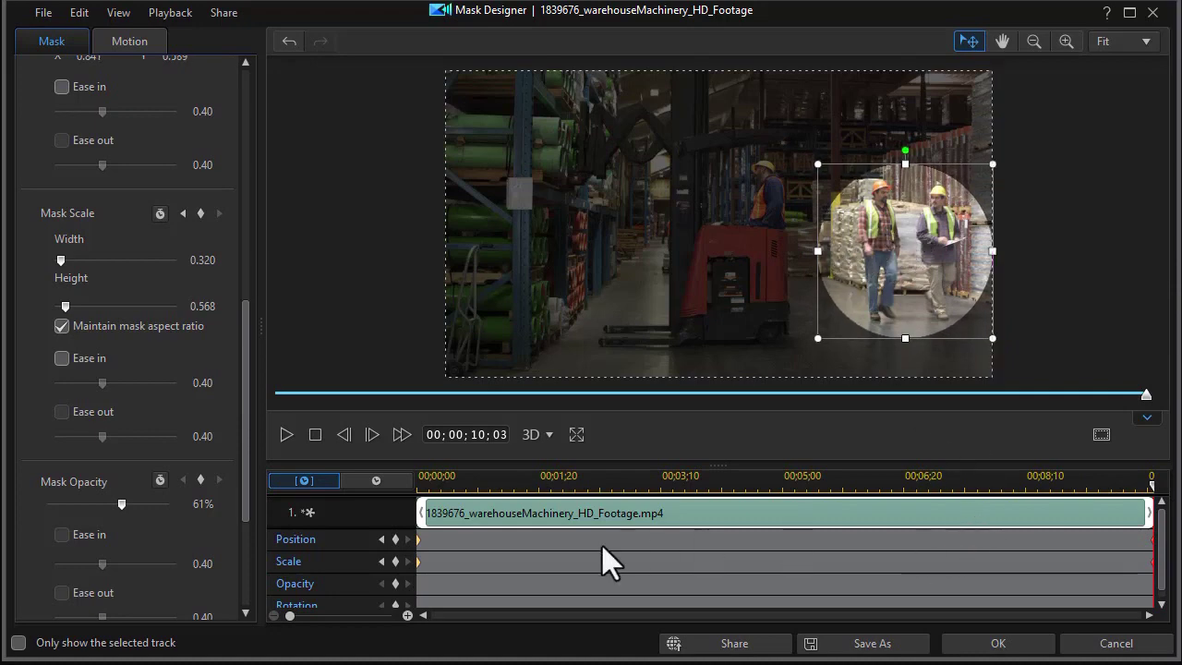
pyautogui.click(436, 475)
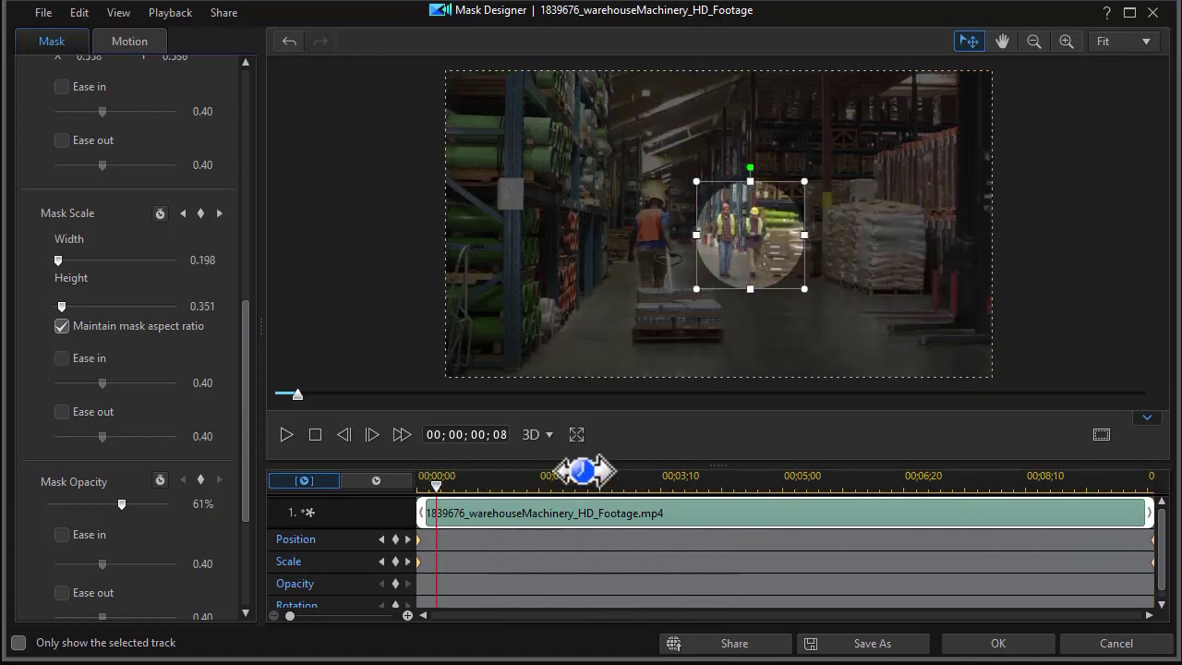
# Preview the mask, then add position keyframes at about 2 and 5 seconds keeping the circle on the workers
pyautogui.click(286, 434)
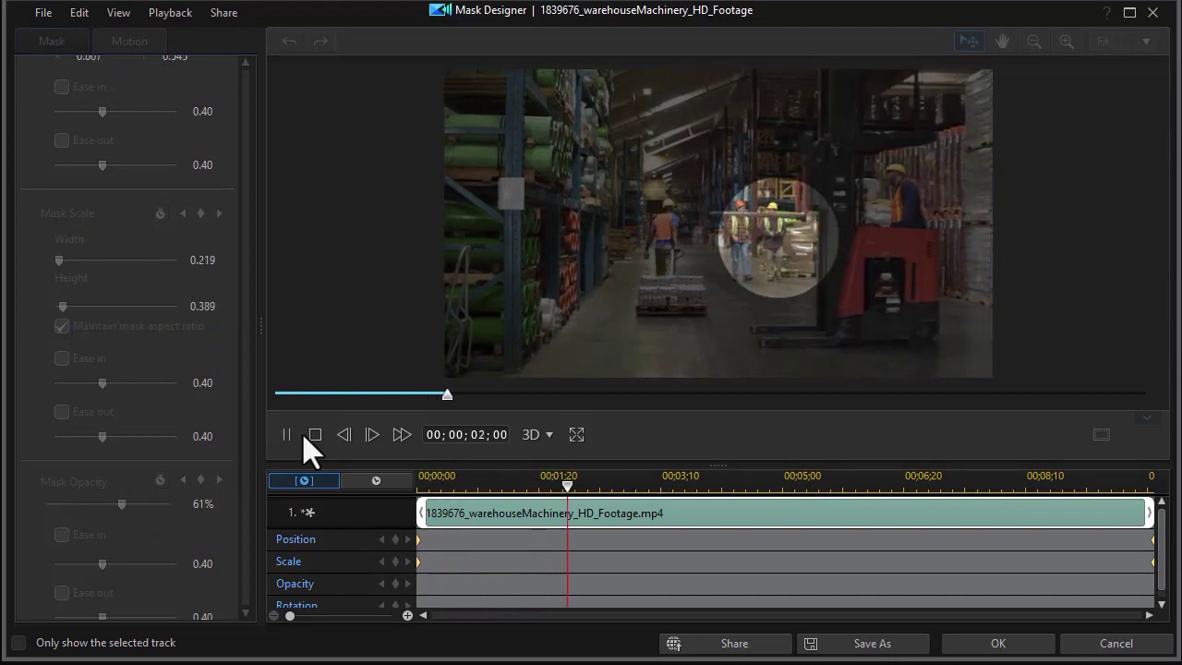
pyautogui.press('space')
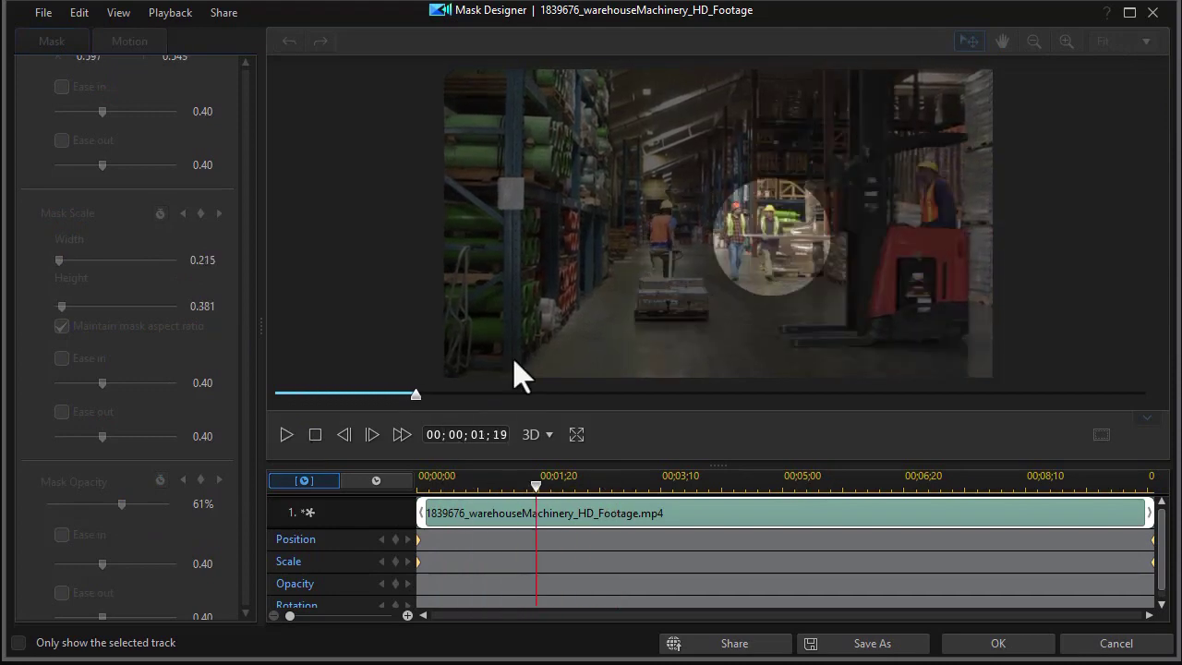
pyautogui.click(315, 434)
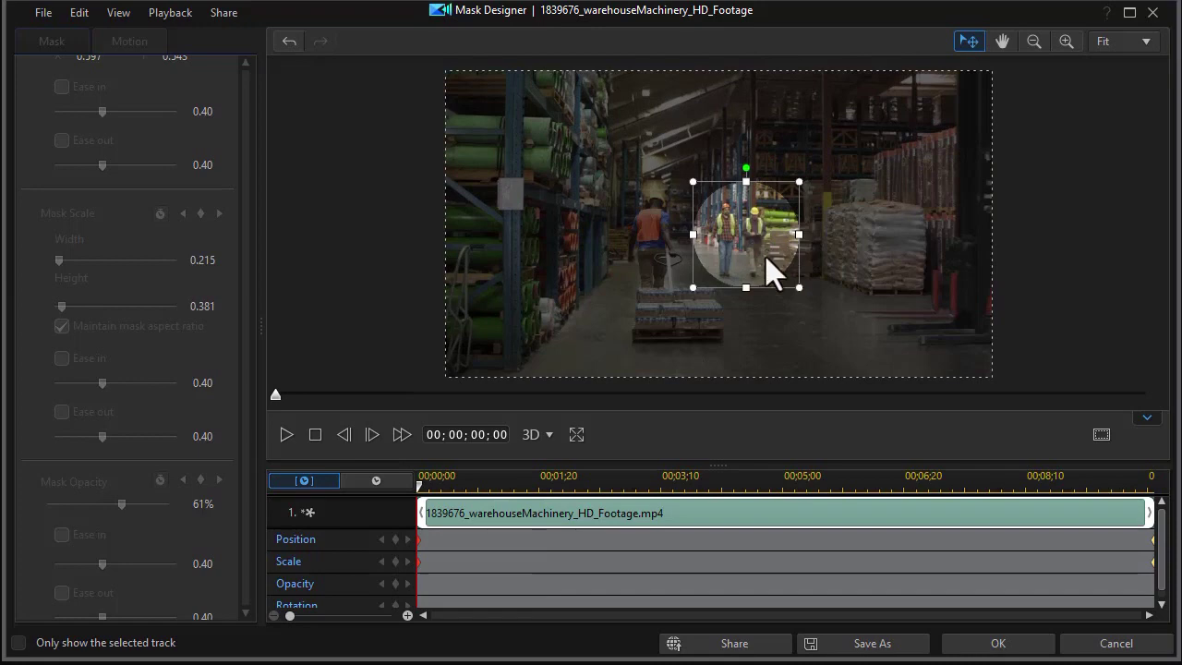
pyautogui.click(593, 480)
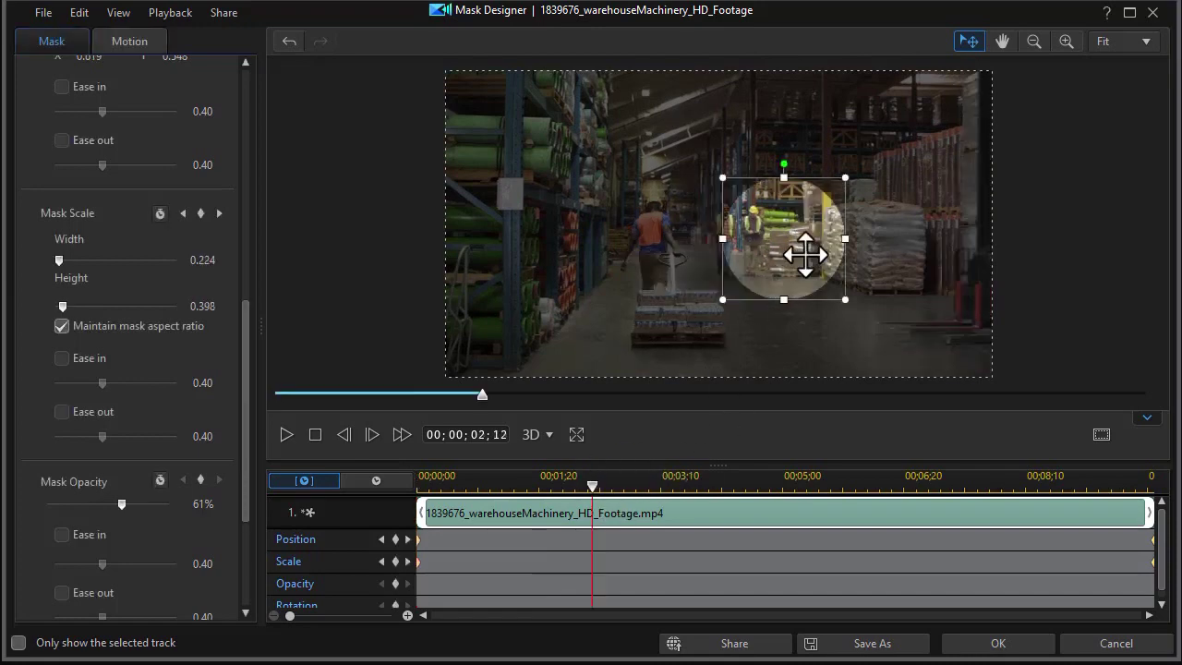
pyautogui.moveTo(804, 255)
pyautogui.mouseDown()
pyautogui.moveTo(767, 258)
pyautogui.moveTo(786, 254)
pyautogui.mouseUp()
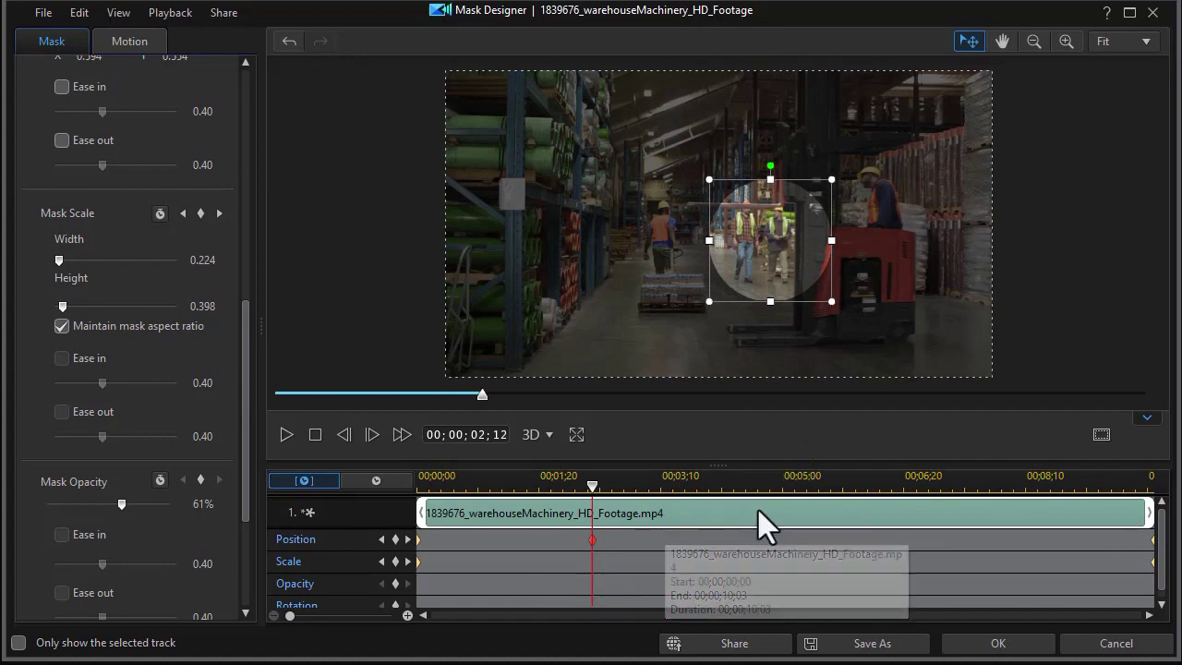
pyautogui.click(781, 473)
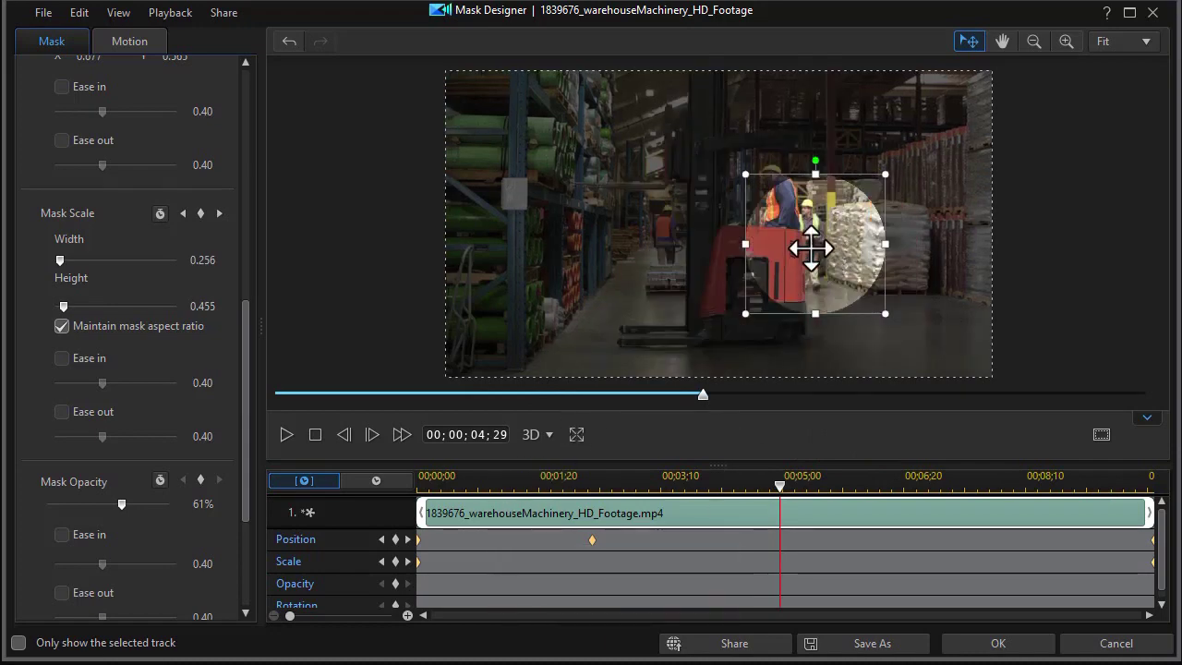
pyautogui.moveTo(810, 247); pyautogui.dragTo(787, 250)
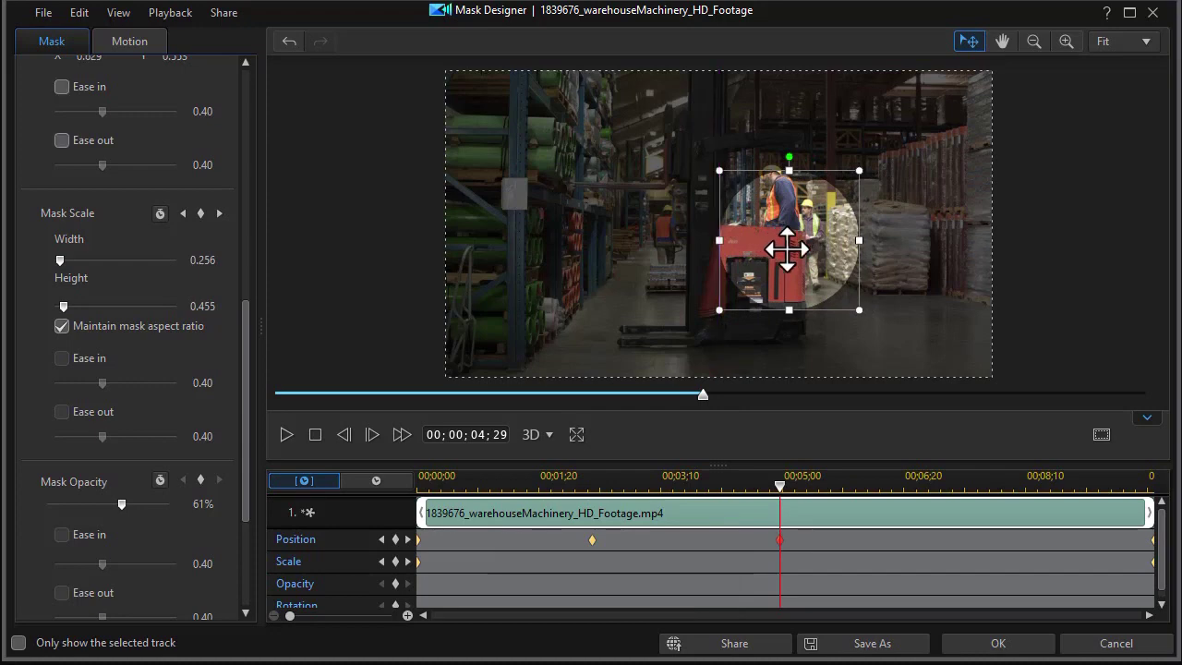
# Add mask position keyframes at about 7 and 8 seconds, then scrub back to check the tracking
pyautogui.click(932, 480)
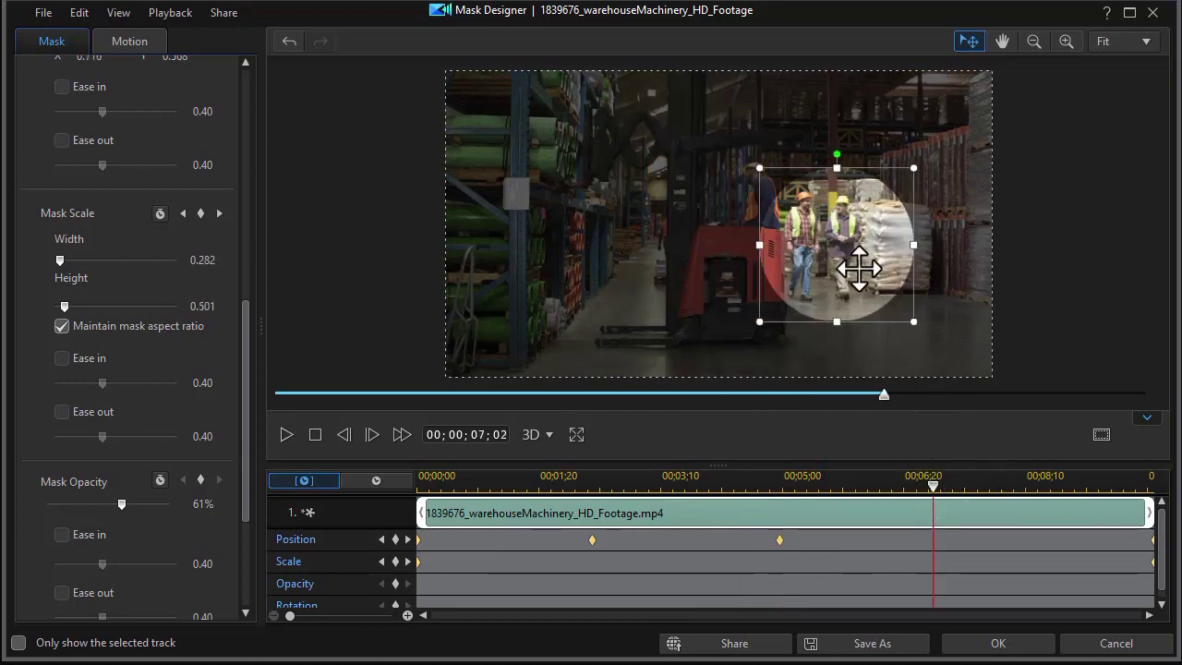
pyautogui.moveTo(836, 252); pyautogui.dragTo(821, 252)
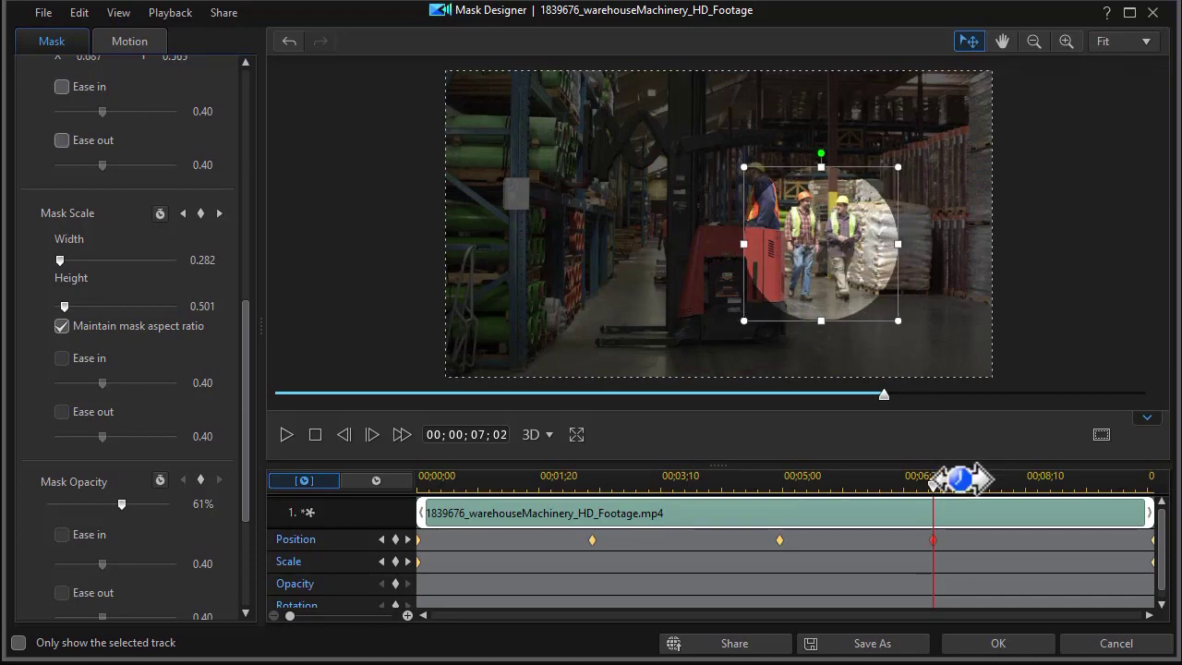
pyautogui.click(1018, 480)
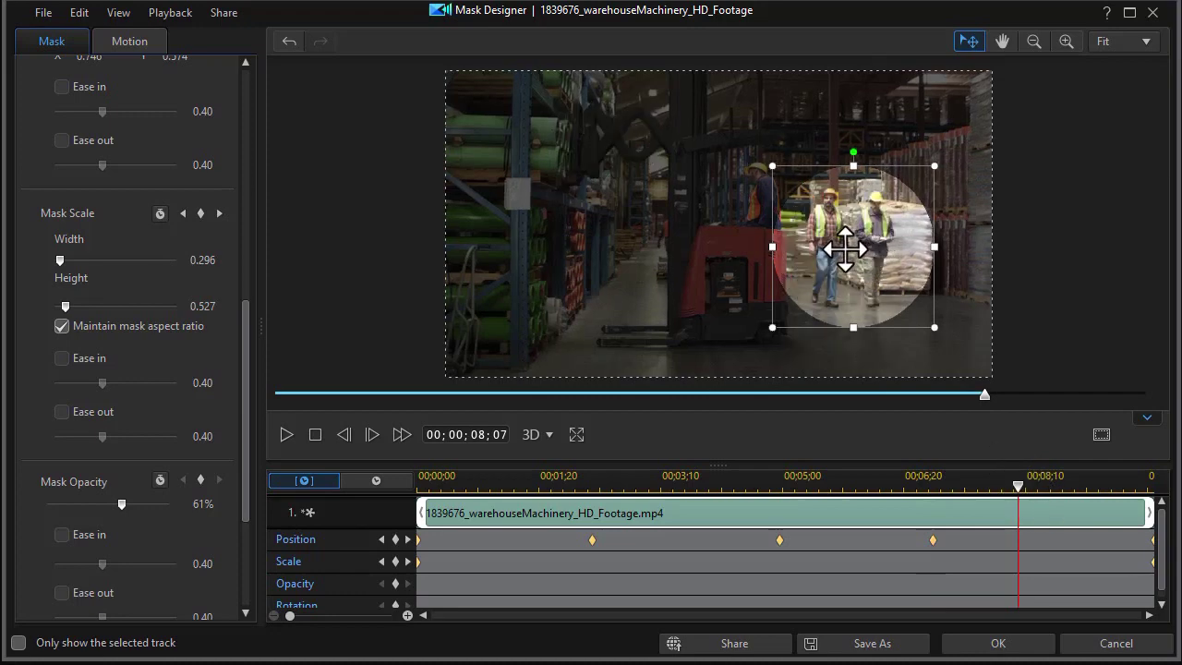
pyautogui.moveTo(844, 249); pyautogui.dragTo(841, 250)
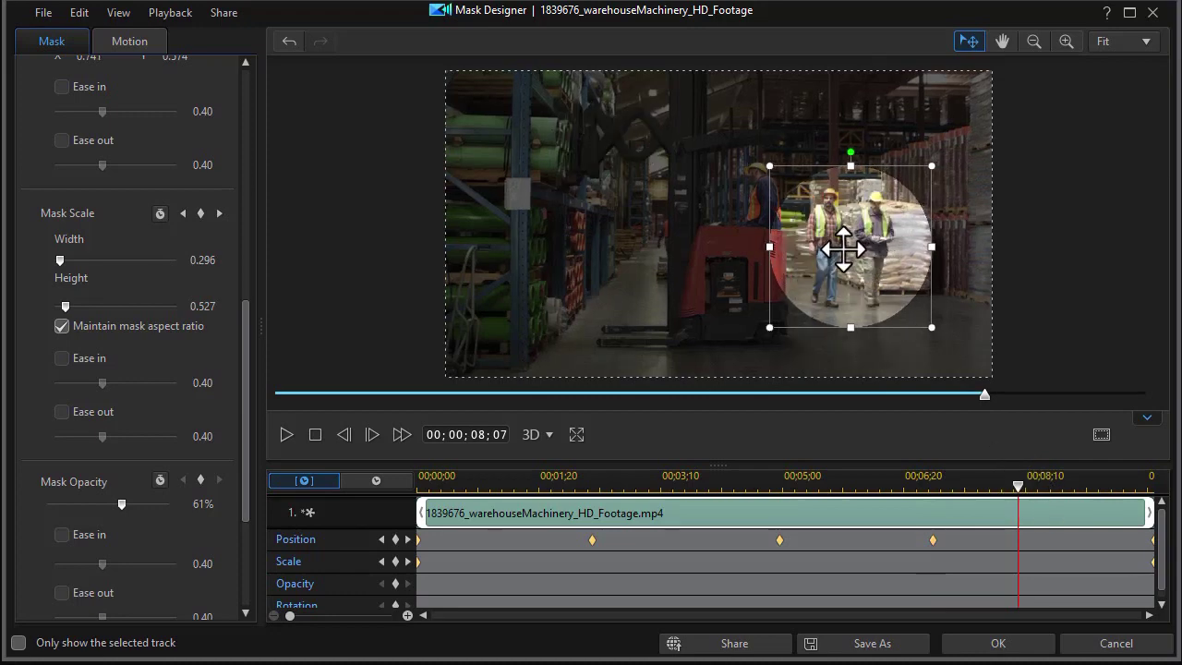
pyautogui.click(670, 472)
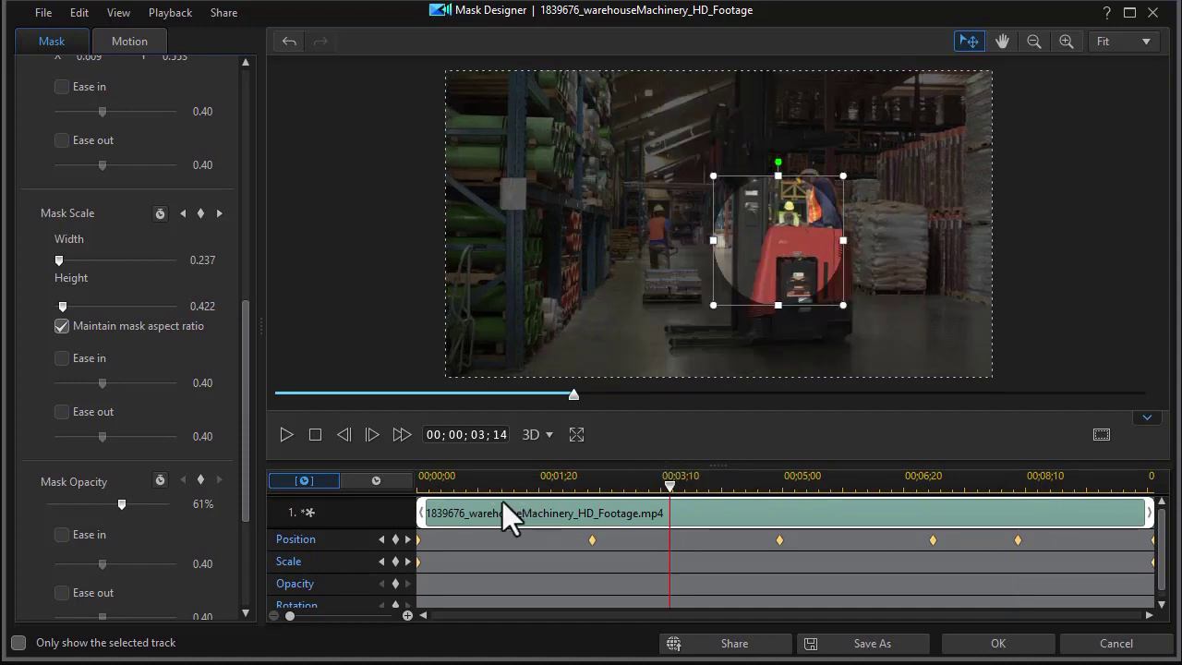
pyautogui.click(508, 476)
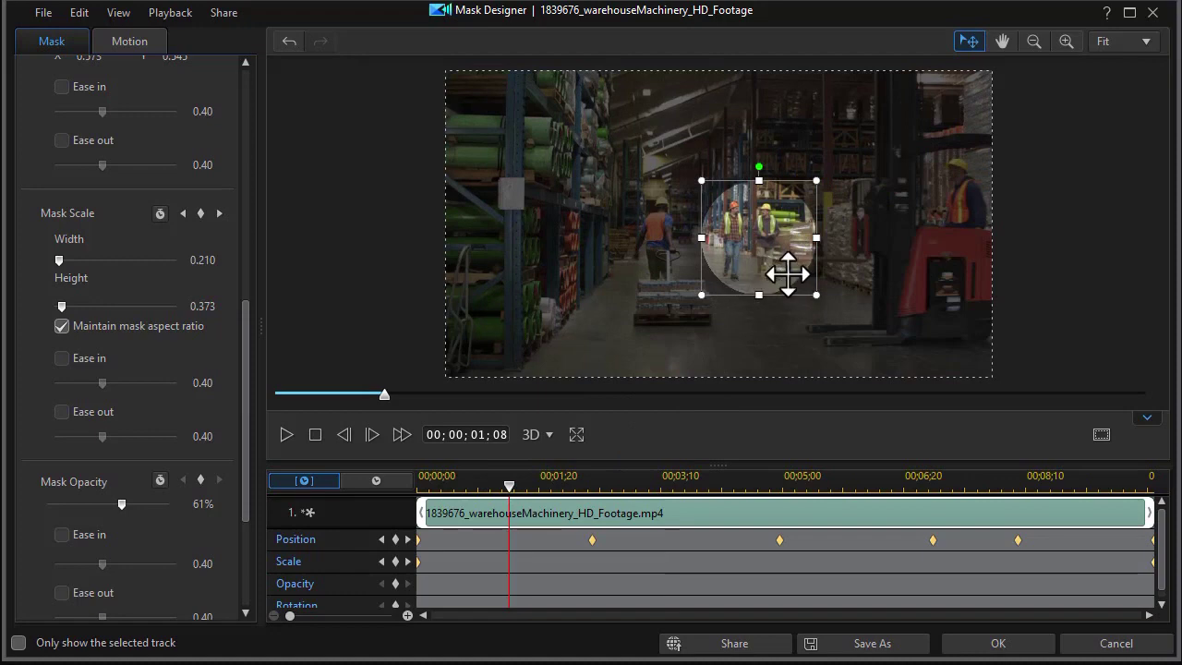
# Apply the moving circle mask and play the masked second clip in the main preview
pyautogui.click(998, 643)
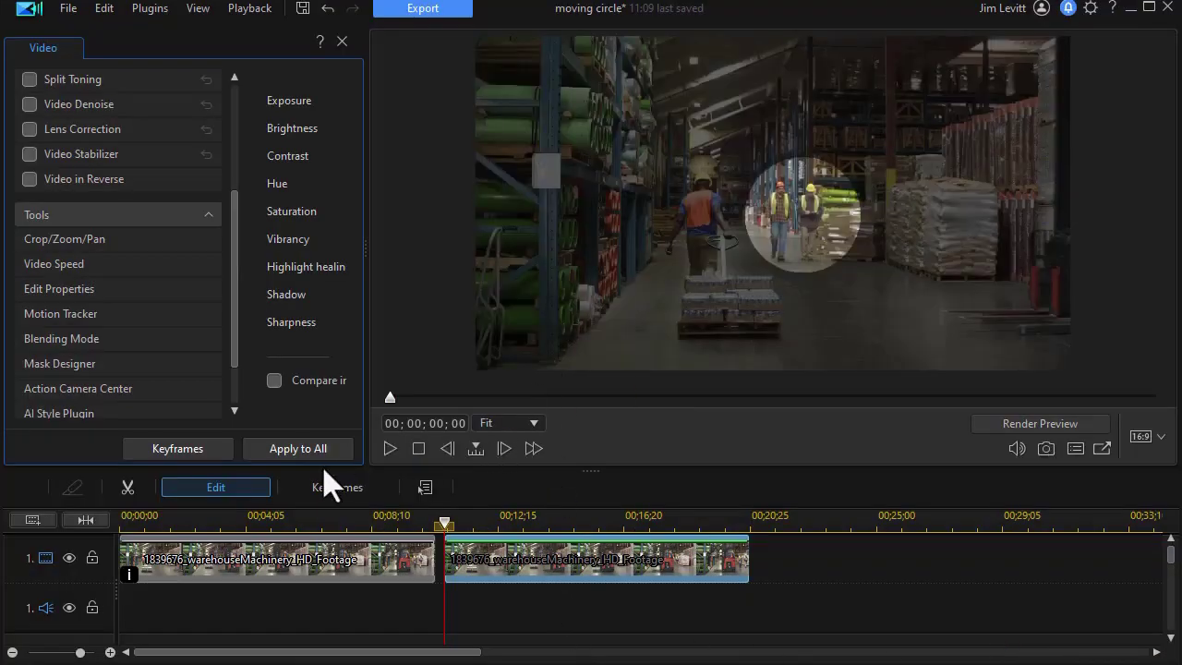
pyautogui.click(390, 448)
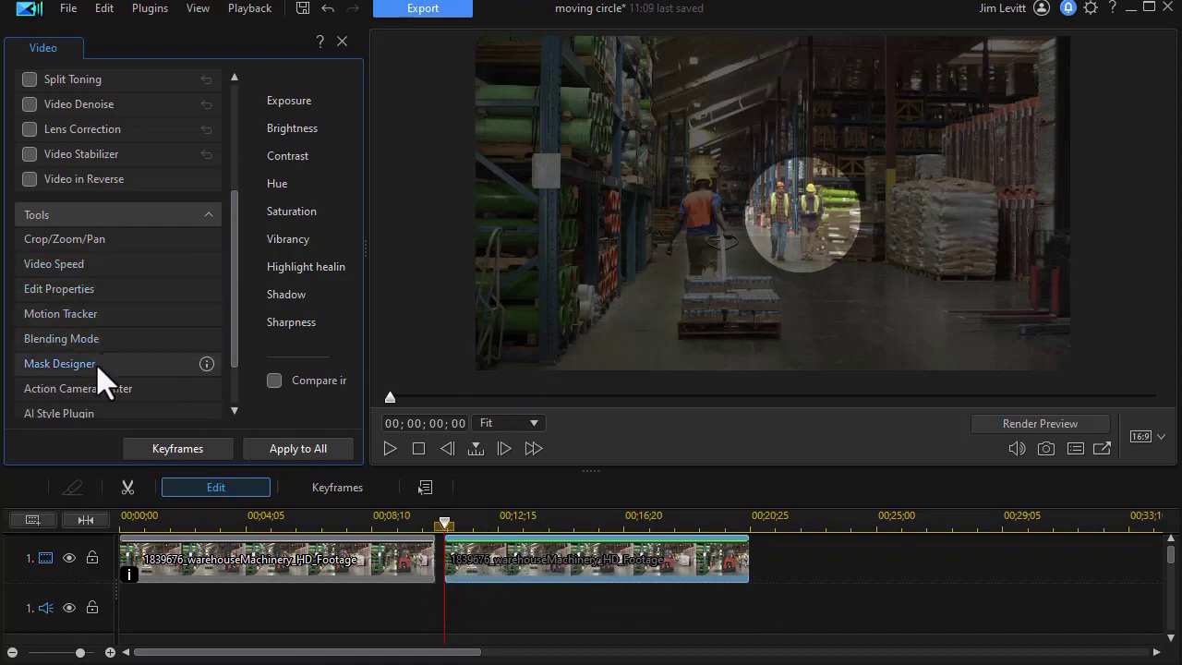
# Raise the Mask Designer opacity from 61% to 100% so everything outside the circle is black
pyautogui.click(130, 370)
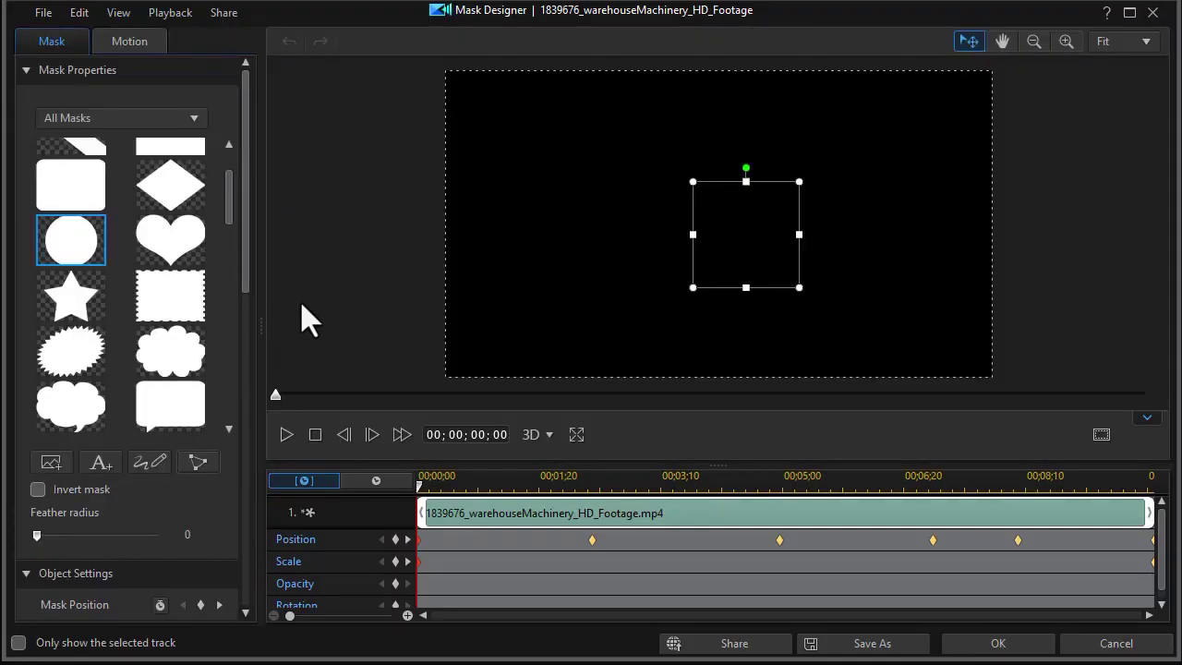
pyautogui.moveTo(246, 274); pyautogui.dragTo(218, 538)
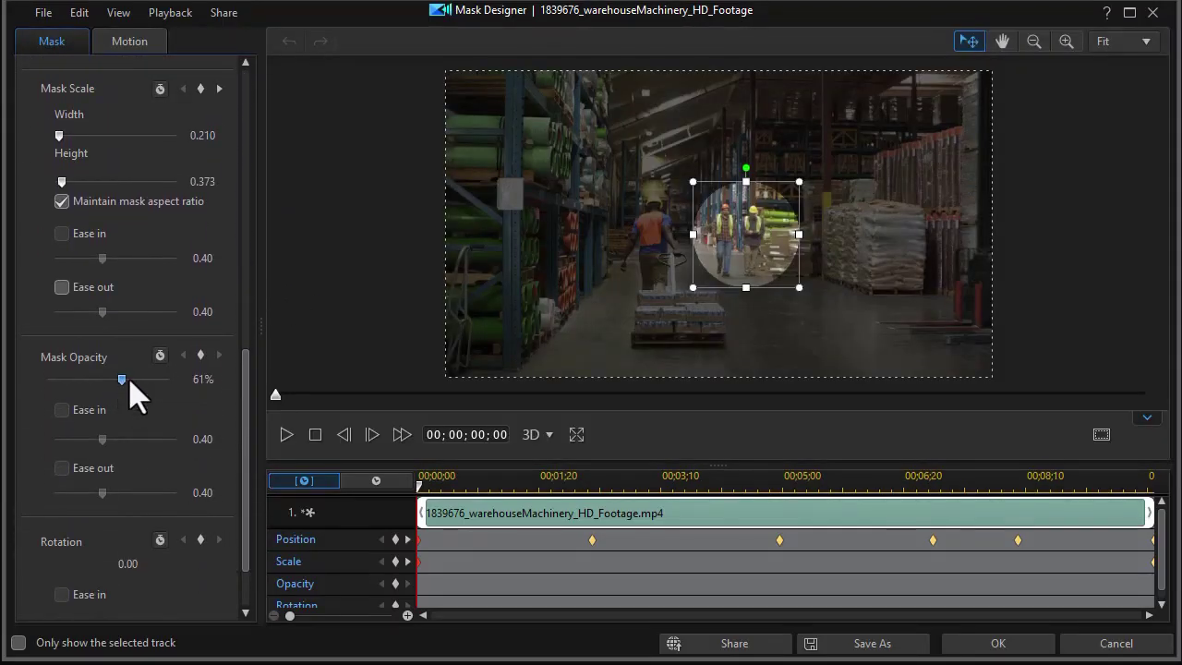
pyautogui.moveTo(124, 379); pyautogui.dragTo(188, 380)
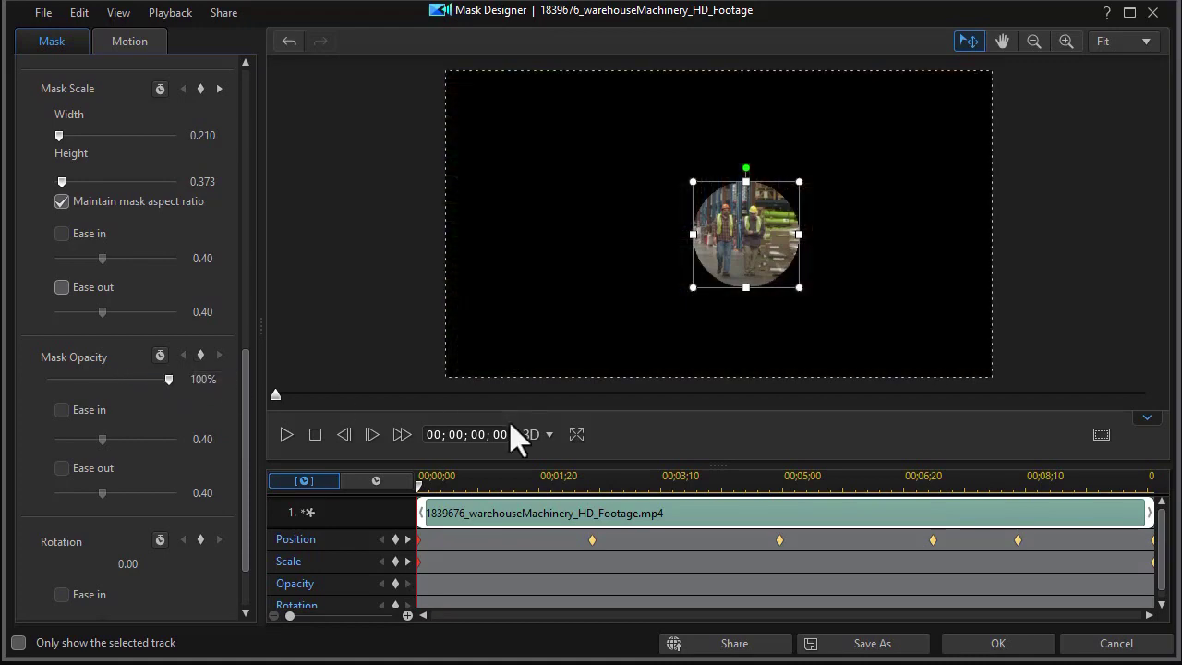
pyautogui.click(976, 646)
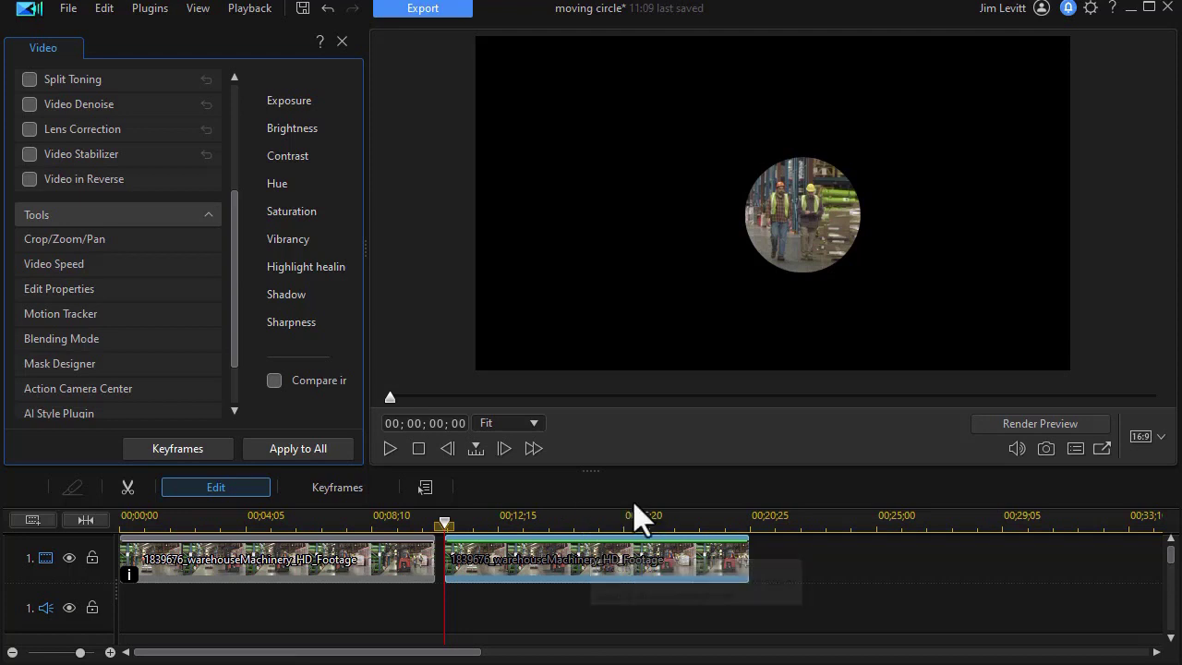
pyautogui.click(389, 448)
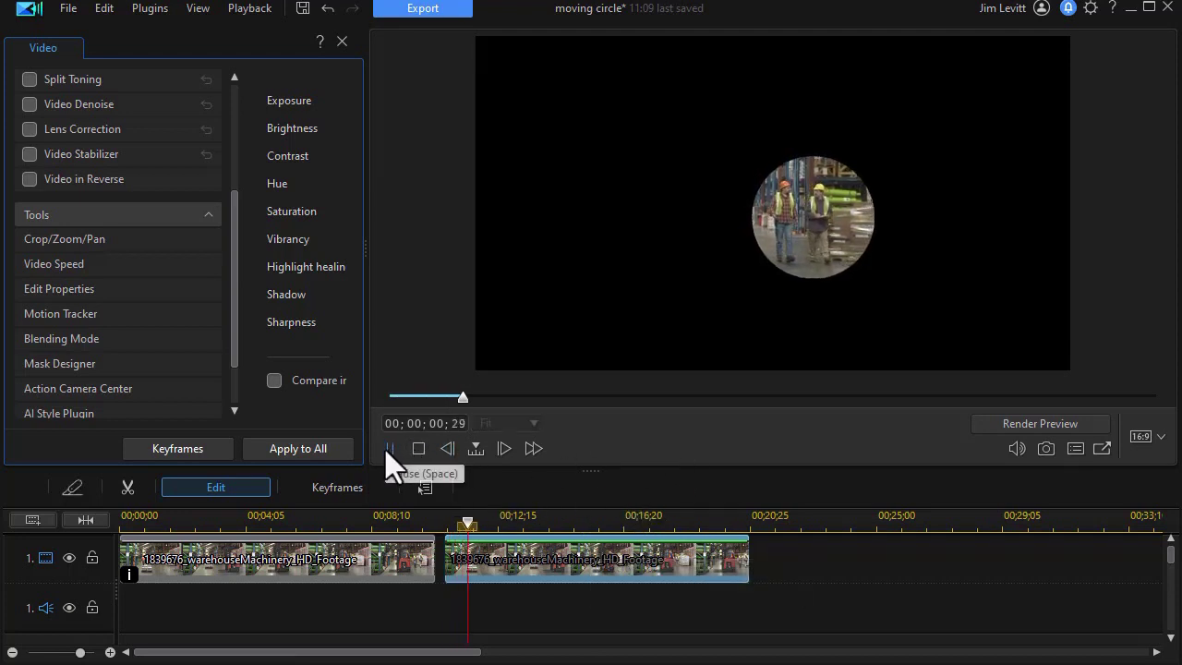